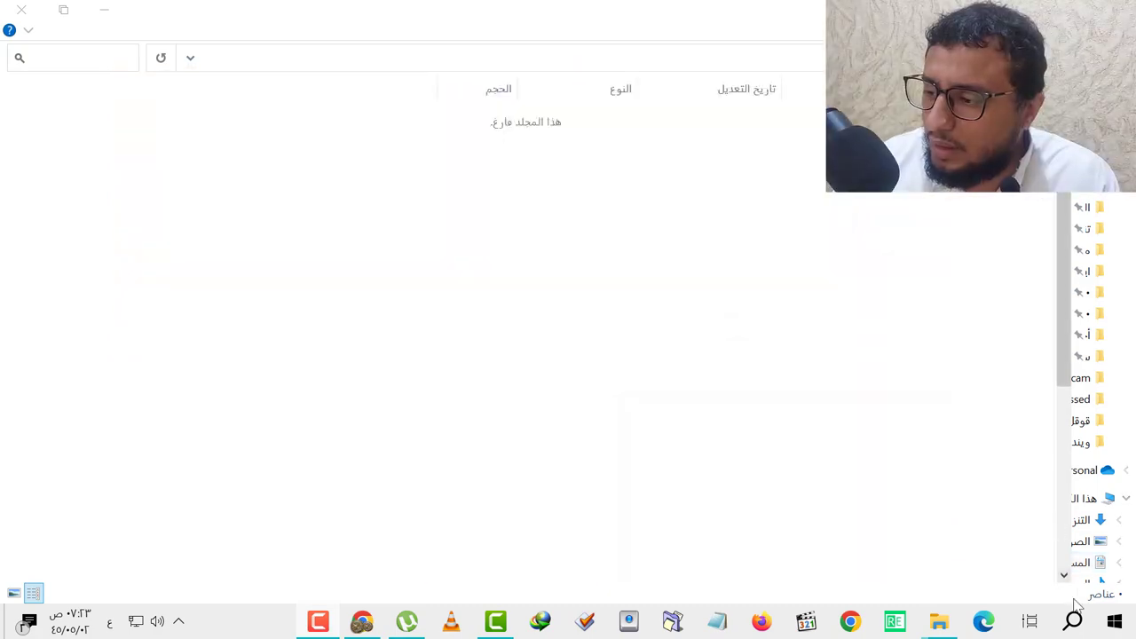
Step: Open the Windows Voice Recorder (مسجل الصوت), record a clip of about 4 seconds and play it back
click(1074, 621)
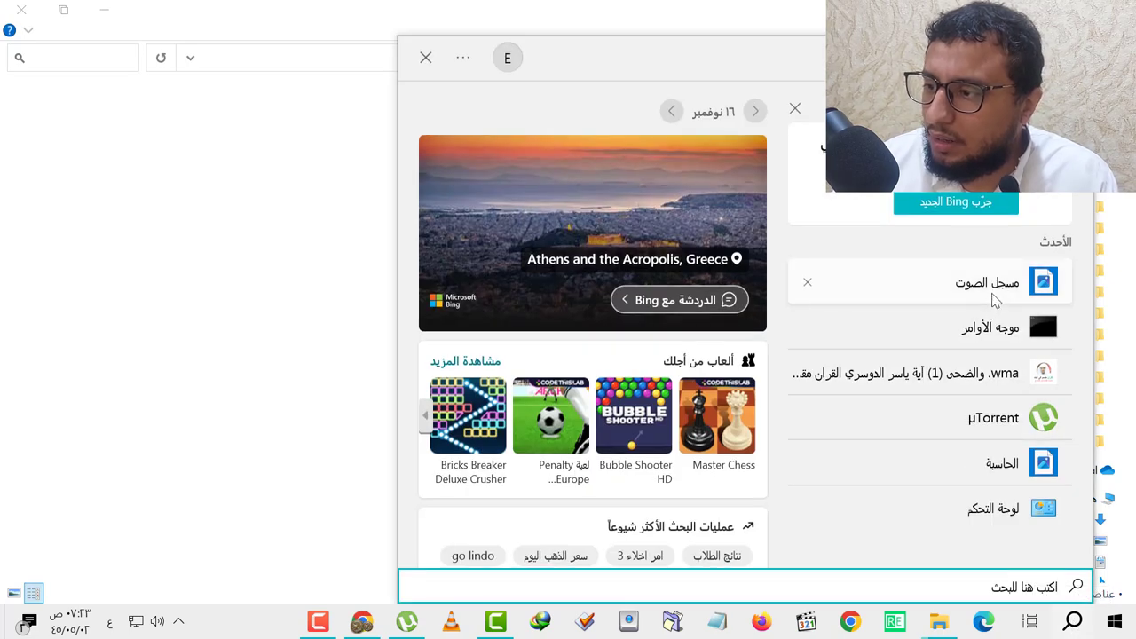
click(994, 300)
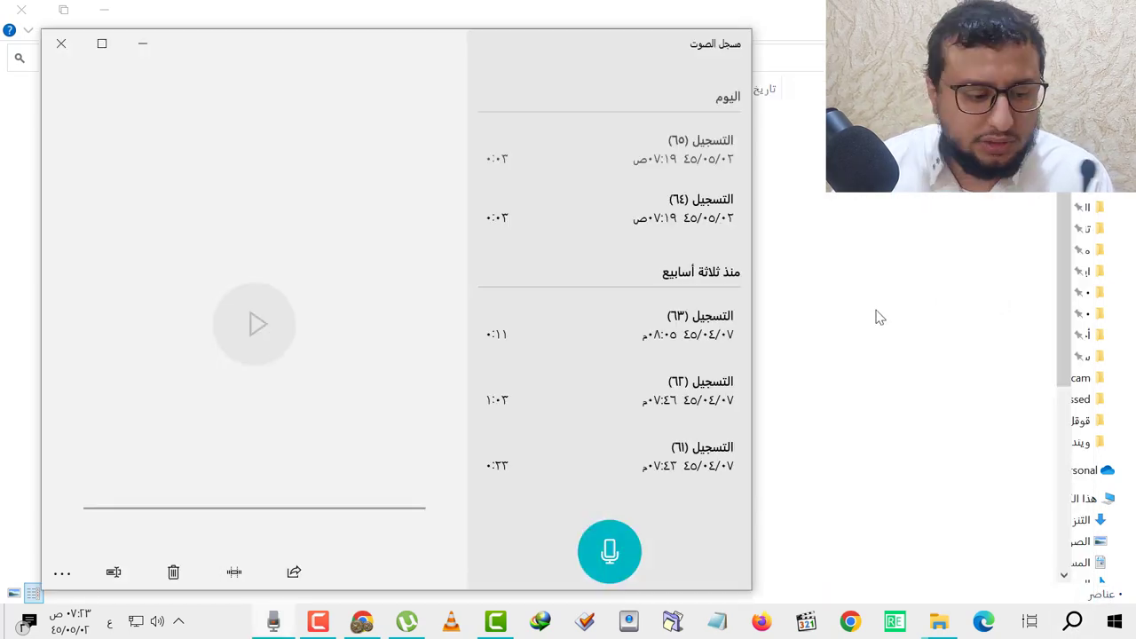
click(617, 557)
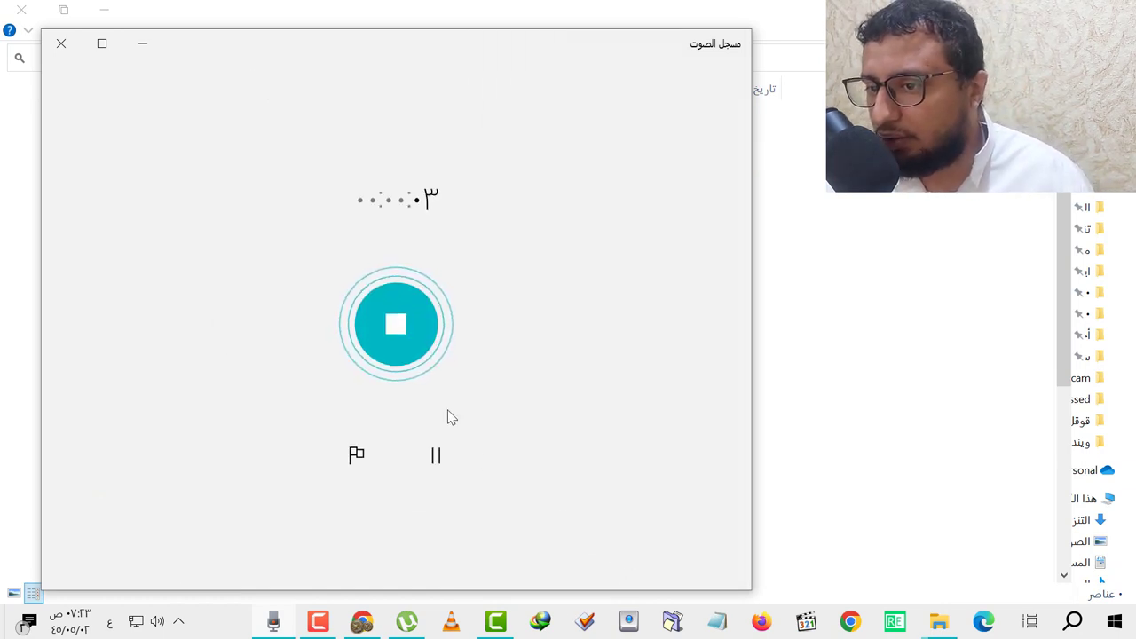
click(407, 331)
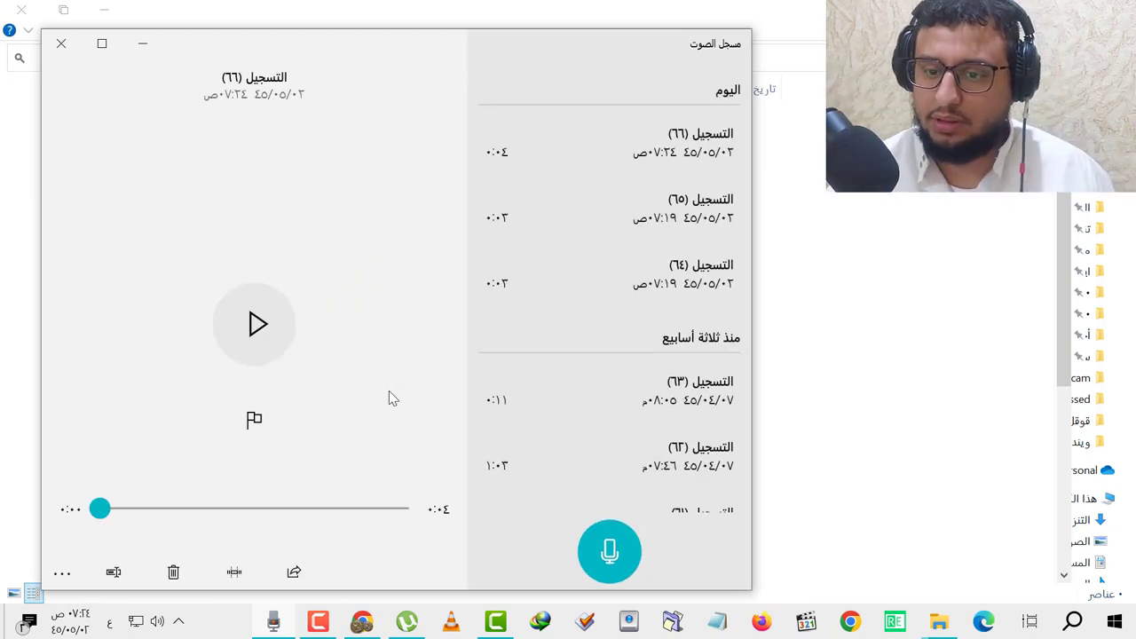
click(247, 346)
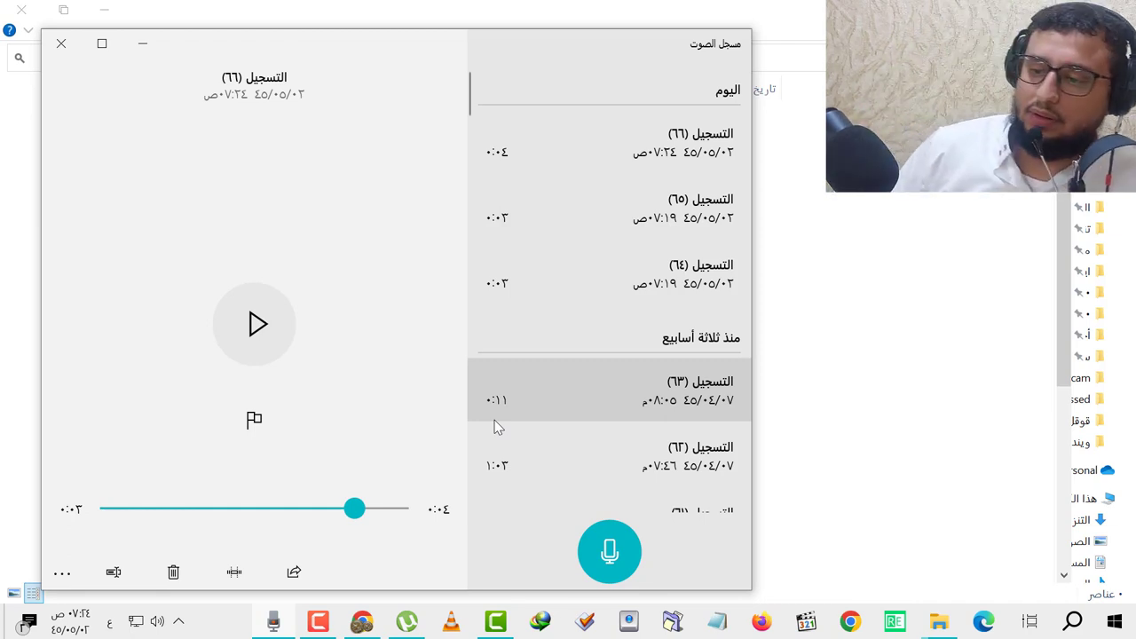
Step: Record a second voice clip of about 3 seconds and play it back for comparison
click(609, 557)
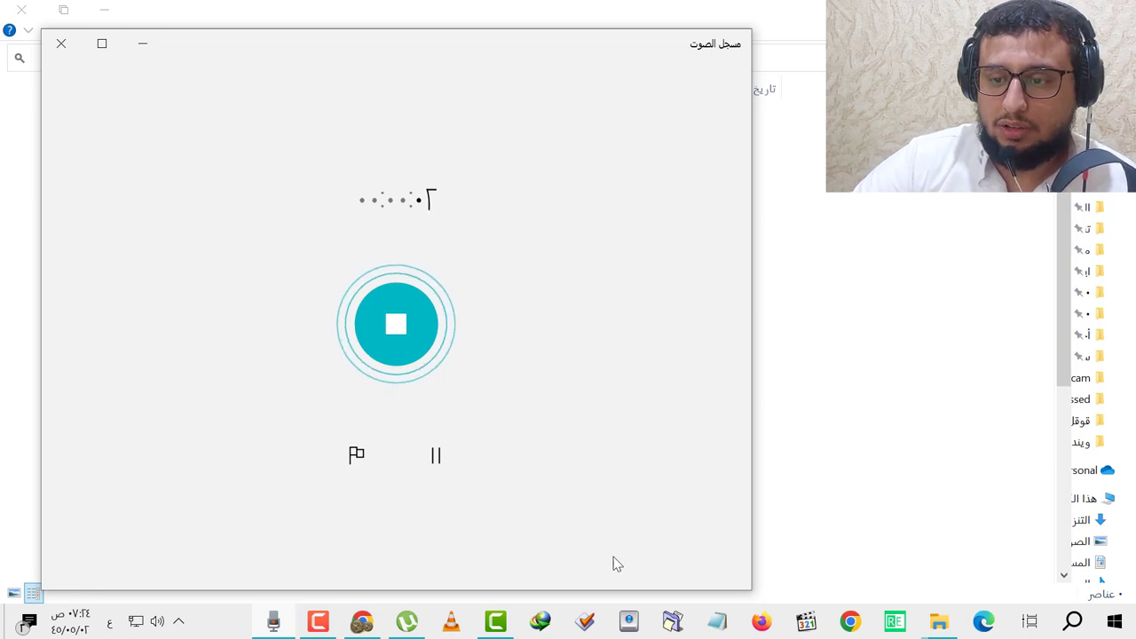
click(397, 324)
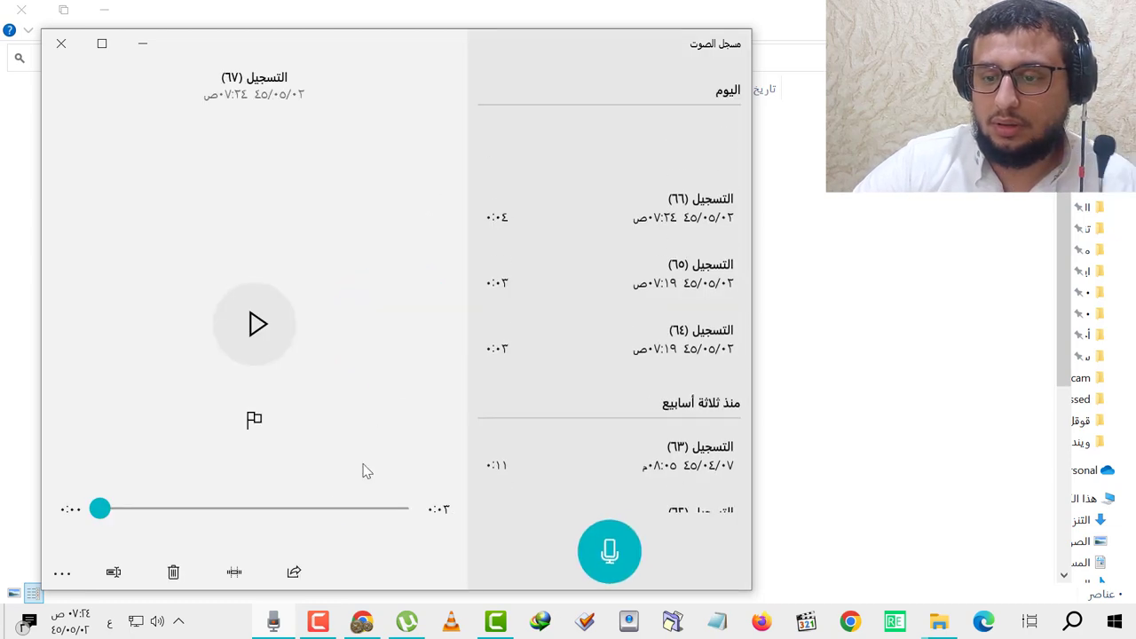
click(253, 324)
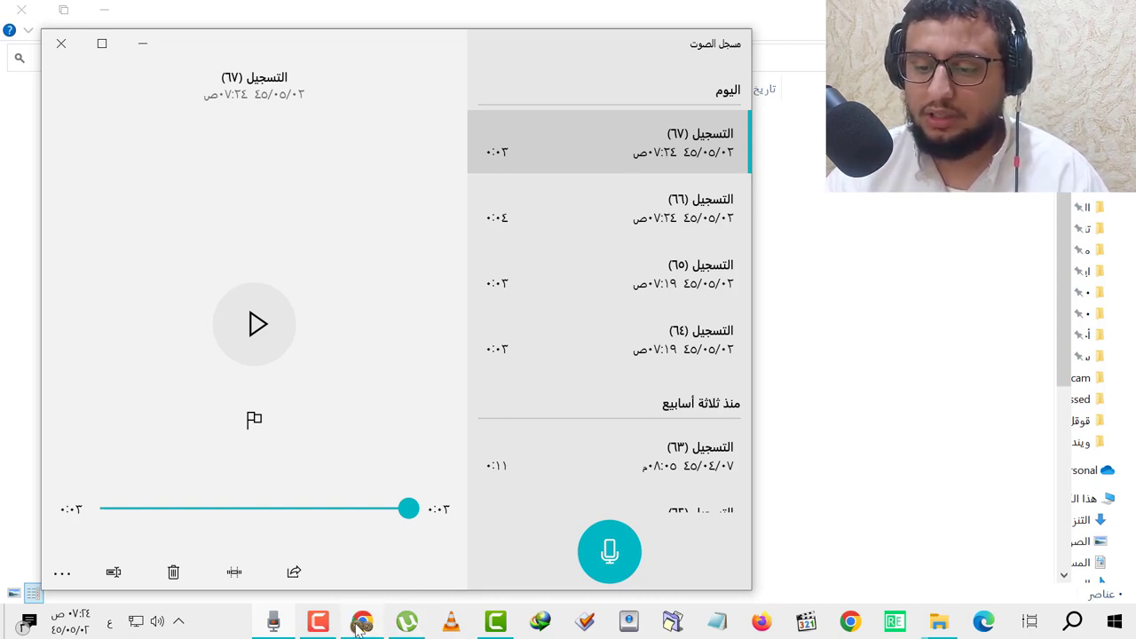
Step: Switch to Chrome and follow the OhSoft EXE download link on the oCam page
mouse_move(359, 624)
click(455, 499)
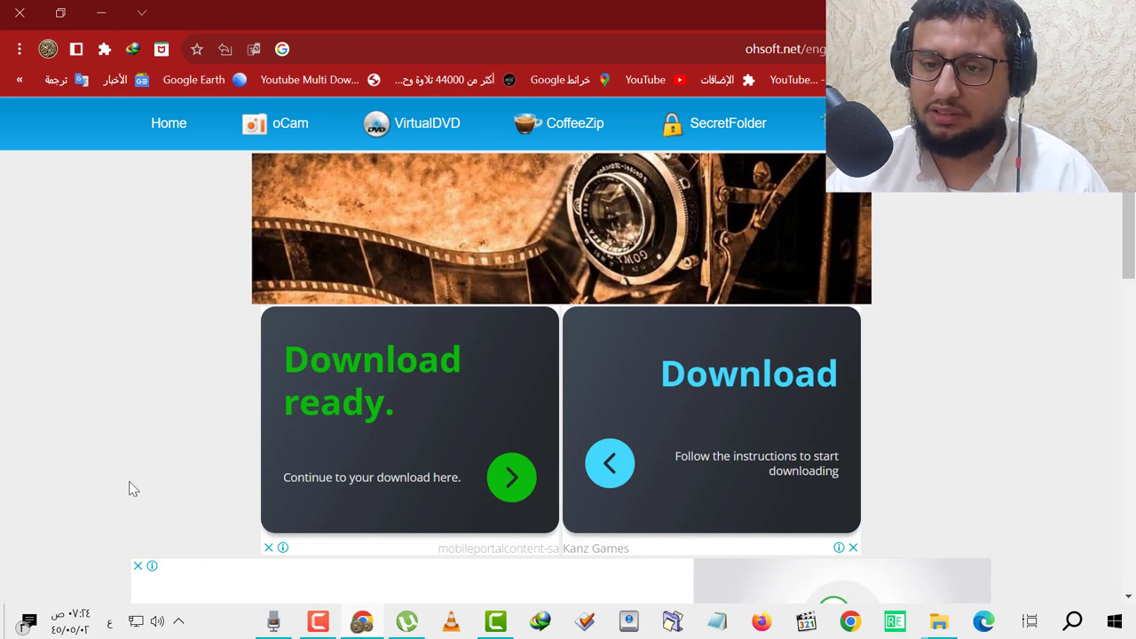
scroll(134, 470, down, 2)
scroll(139, 448, down, 3)
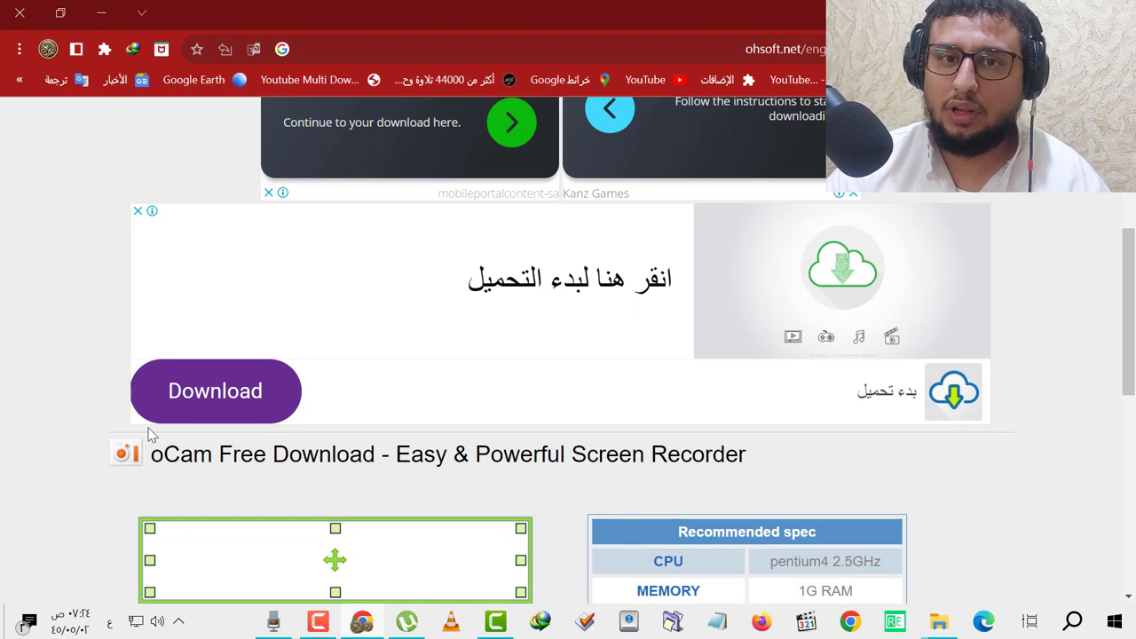
scroll(160, 431, down, 5)
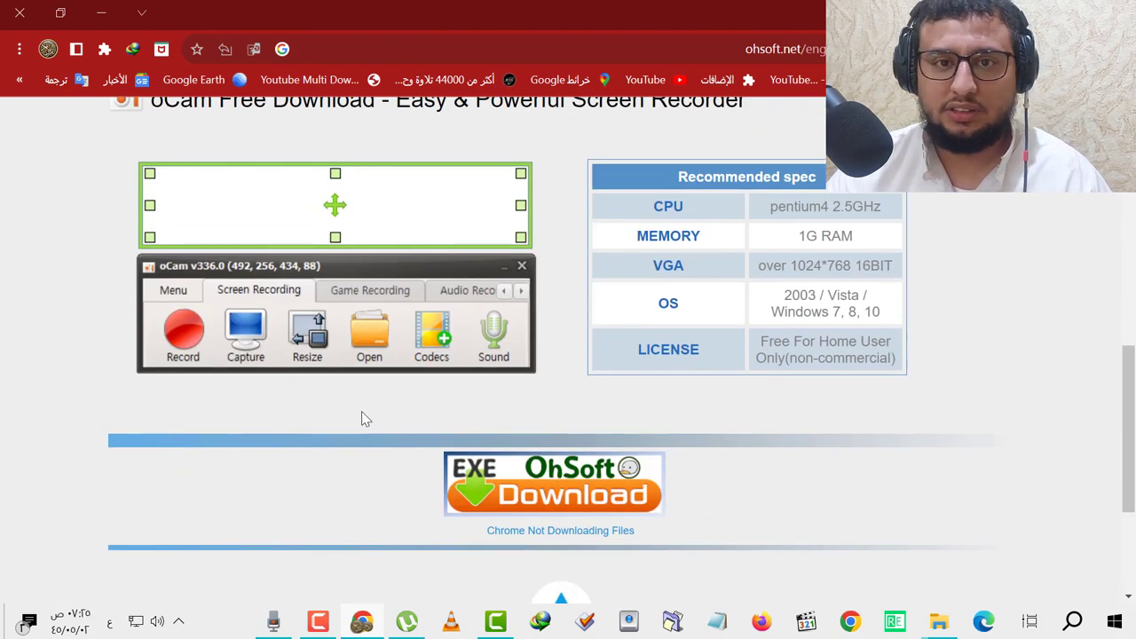
scroll(365, 411, down, 1)
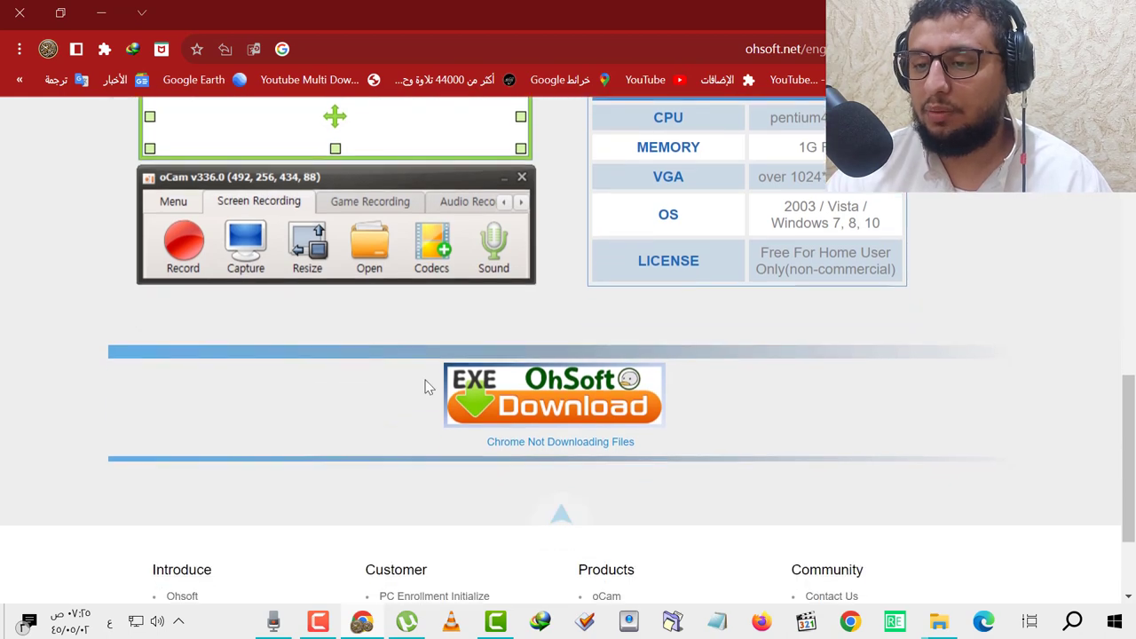
click(544, 402)
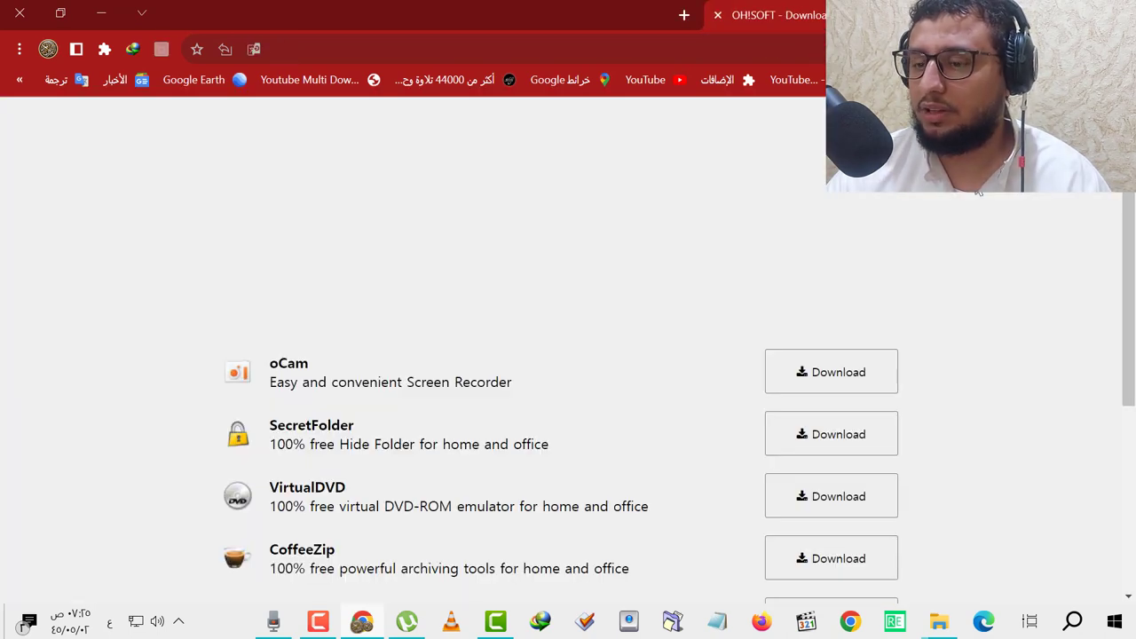
Step: Download the oCam installer oCam_v520.0_2.exe from the OhSoft product list to the suggested Programs folder
click(802, 373)
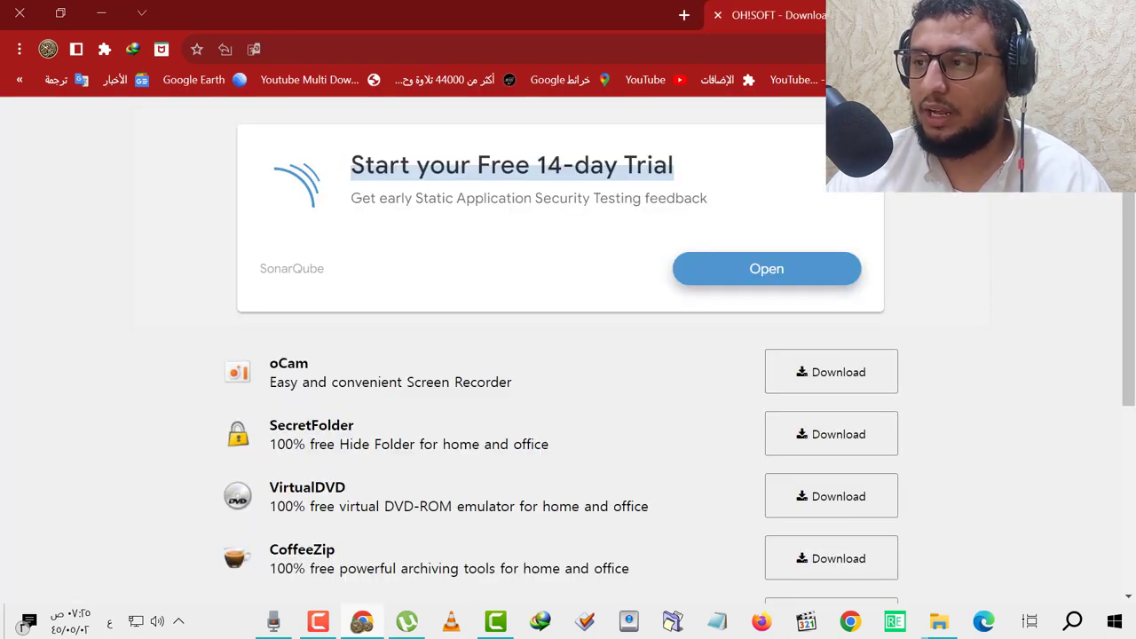
click(762, 14)
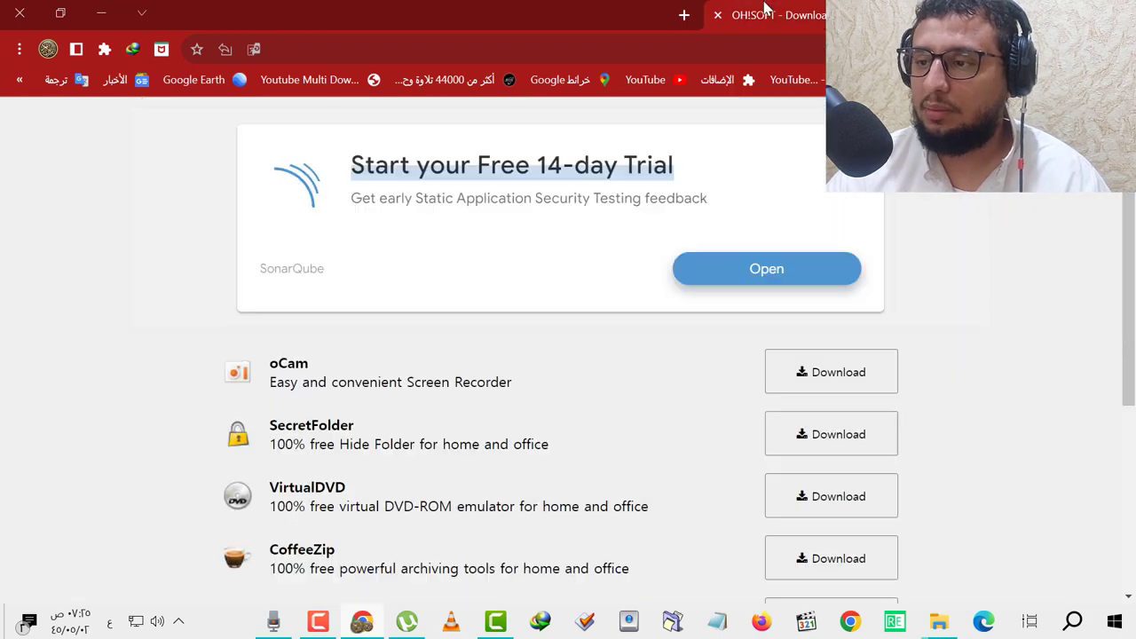
click(830, 386)
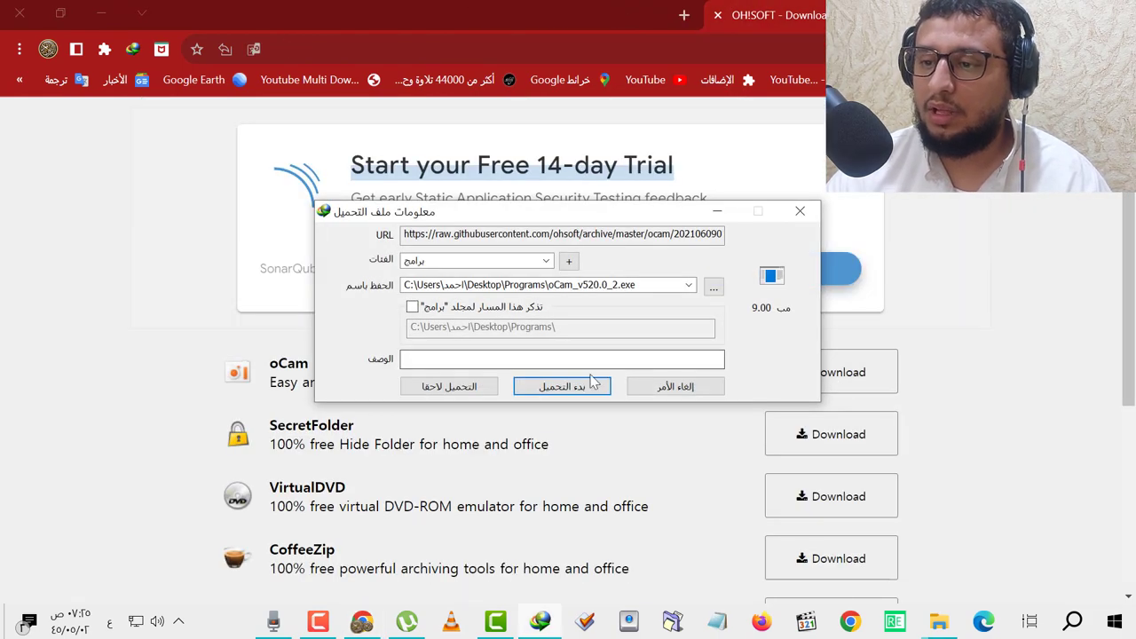
click(573, 395)
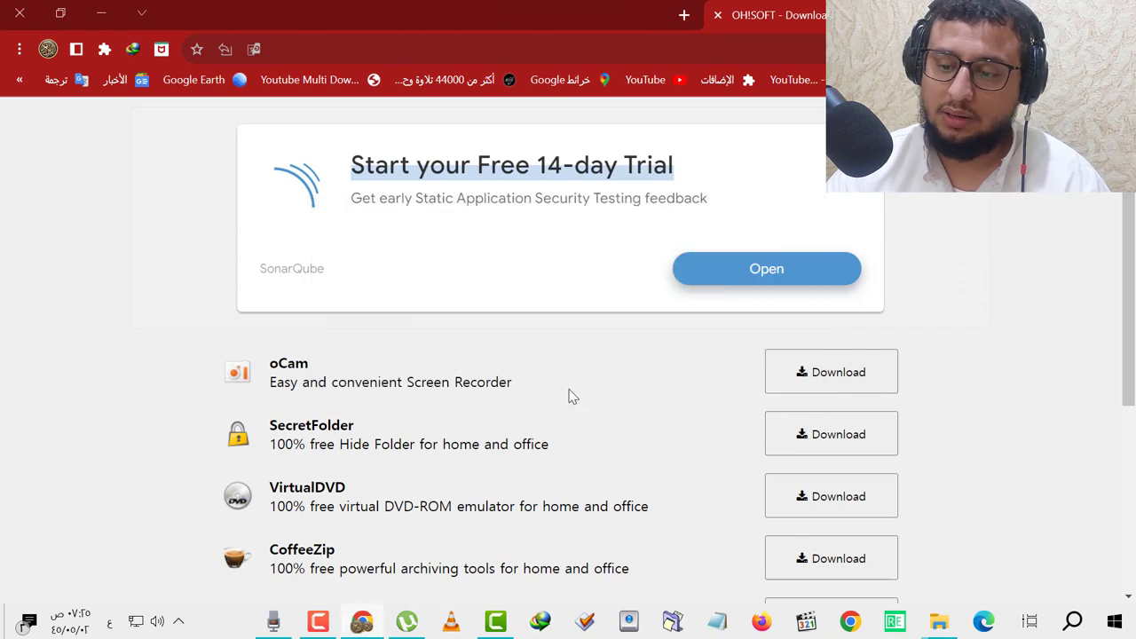
Step: Run the downloaded oCam_v520.0_2.exe from Internet Download Manager and accept its license agreement
click(540, 621)
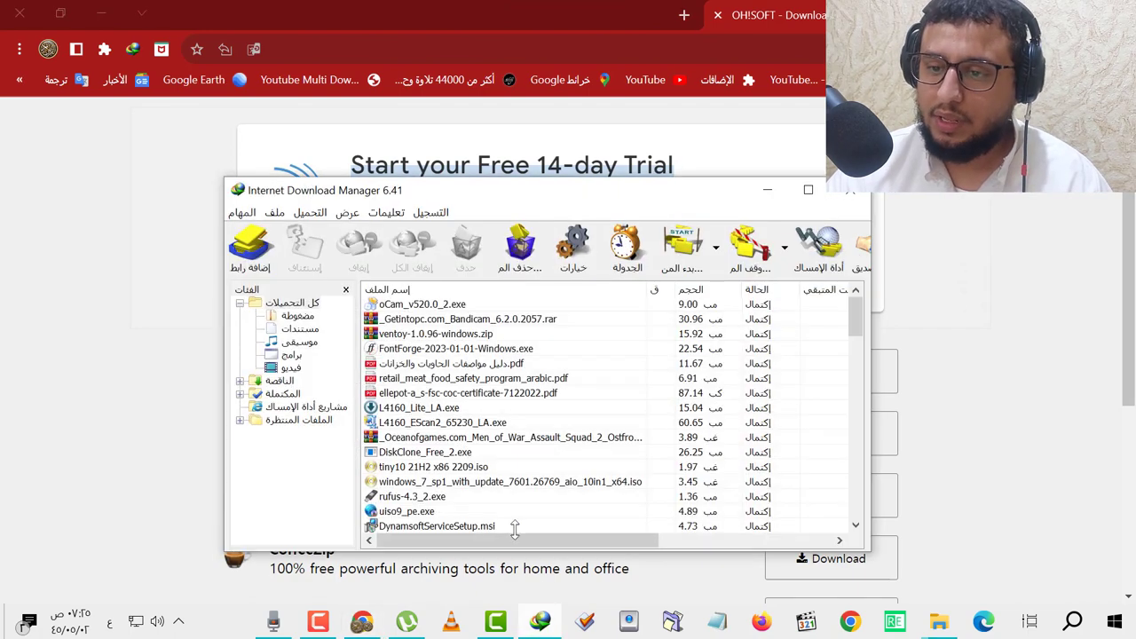
right_click(471, 308)
click(504, 321)
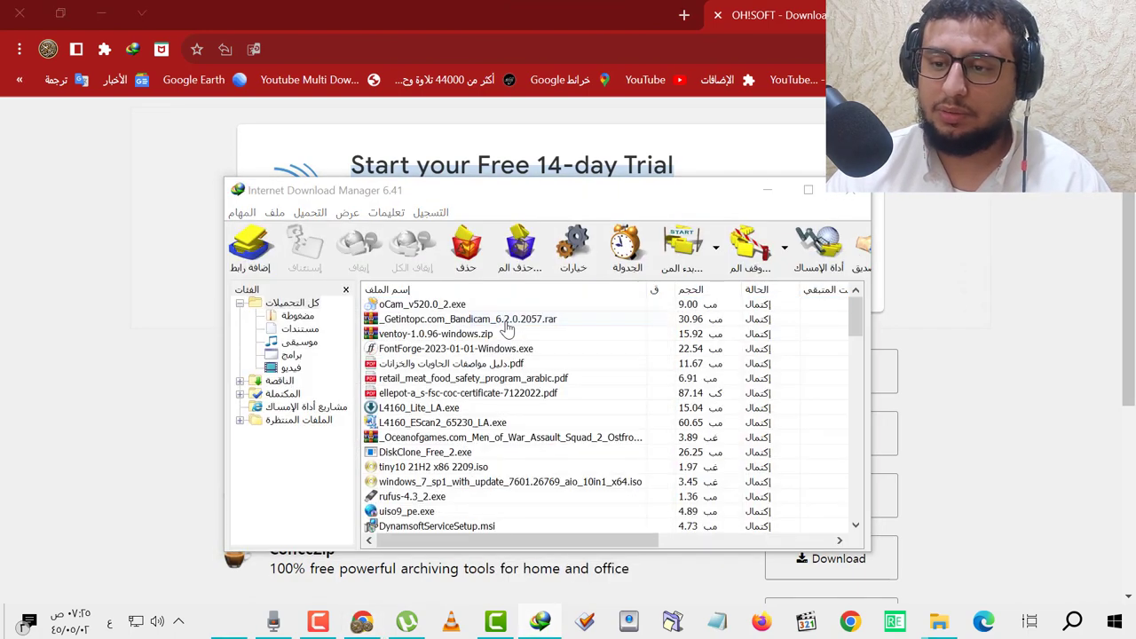
click(577, 351)
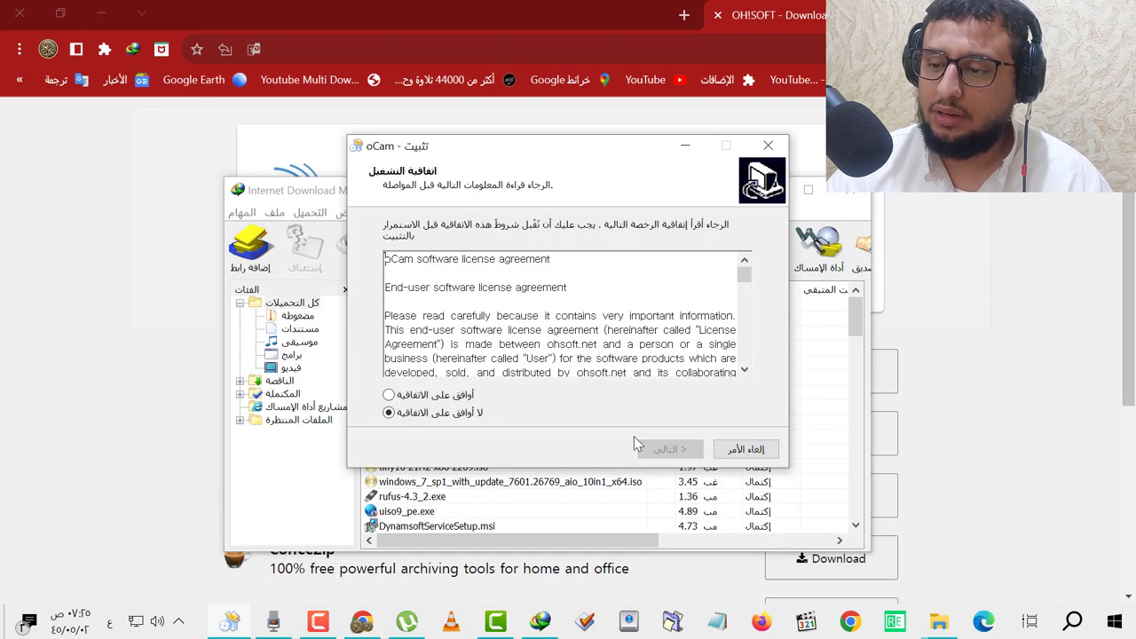
click(392, 396)
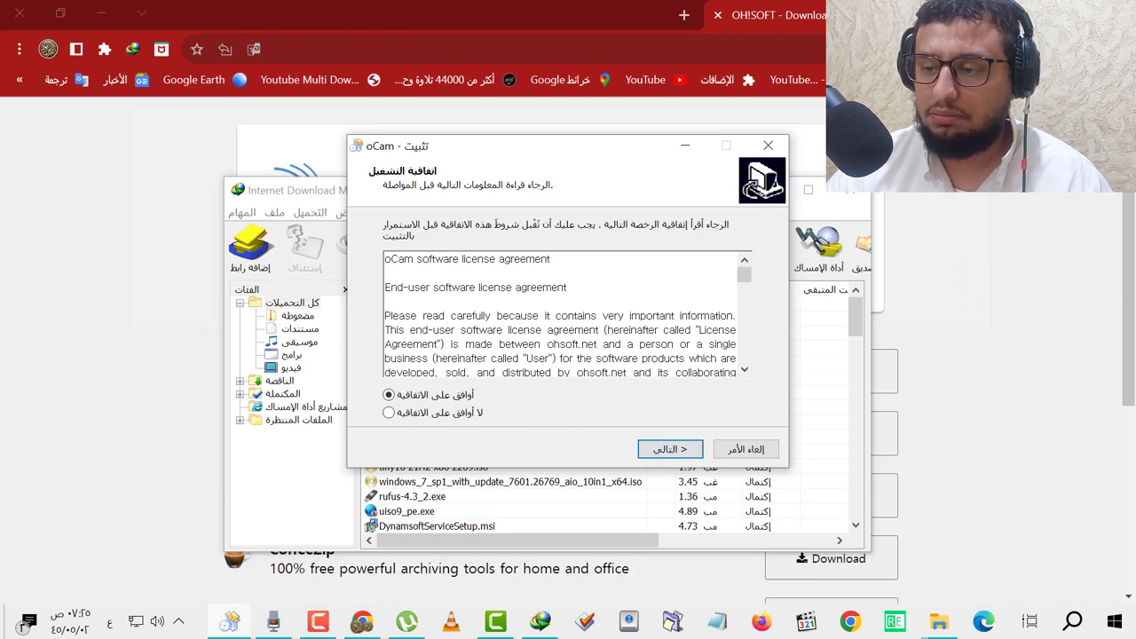
Step: Exit the oCam setup without installing and close Internet Download Manager
click(769, 147)
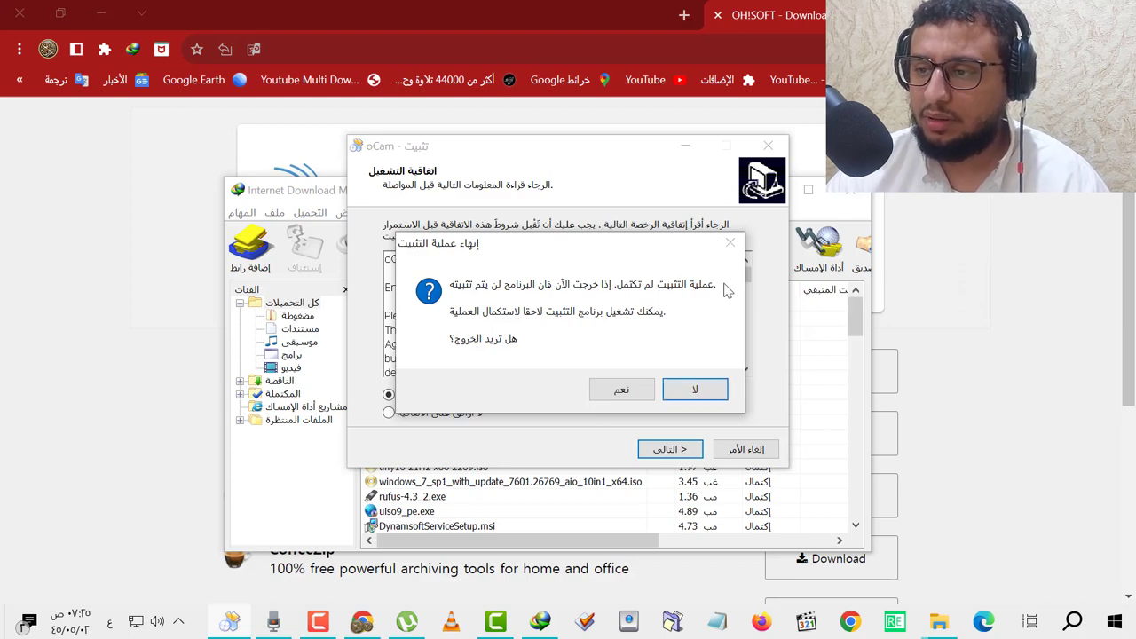
click(717, 395)
click(768, 146)
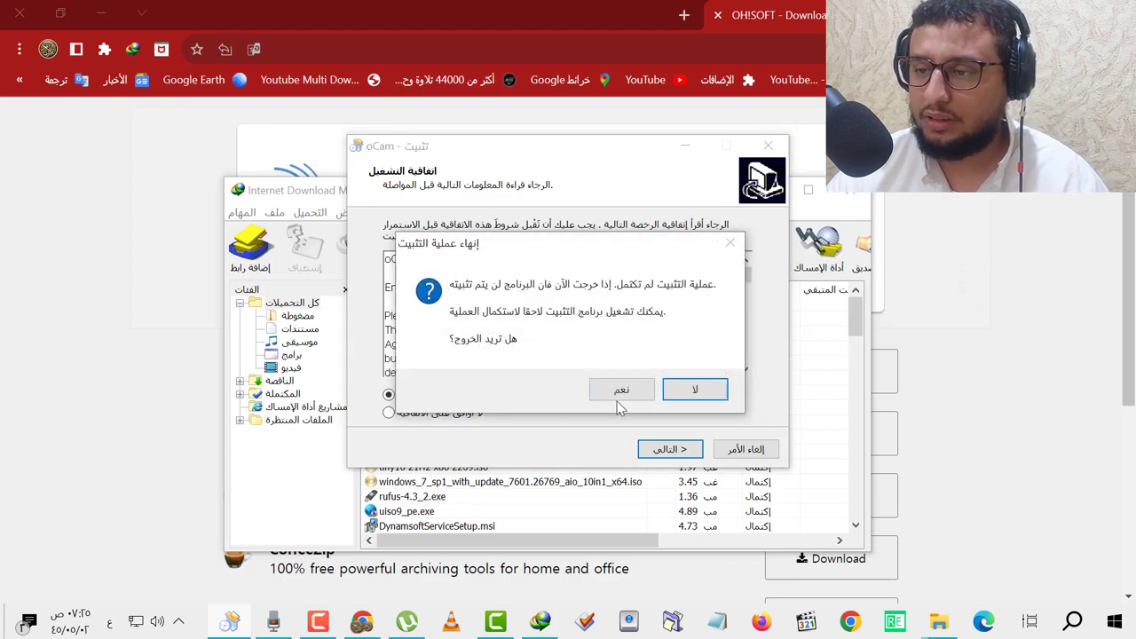
click(619, 399)
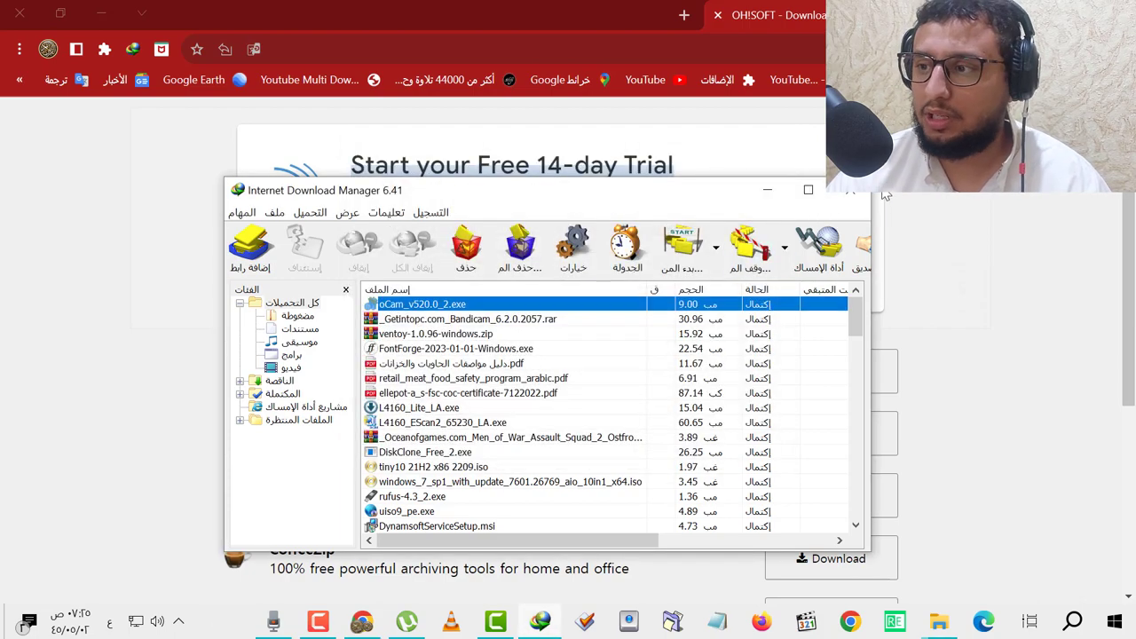
click(850, 190)
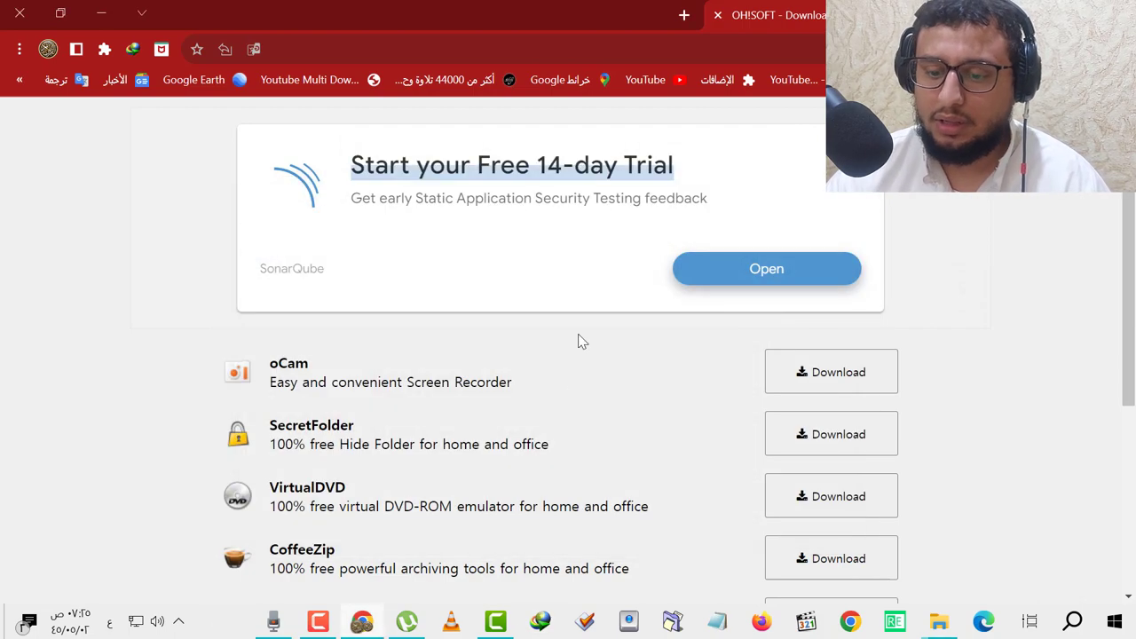
Step: Launch the installed oCam from its shortcut in the desktop folder البرامج
click(4, 618)
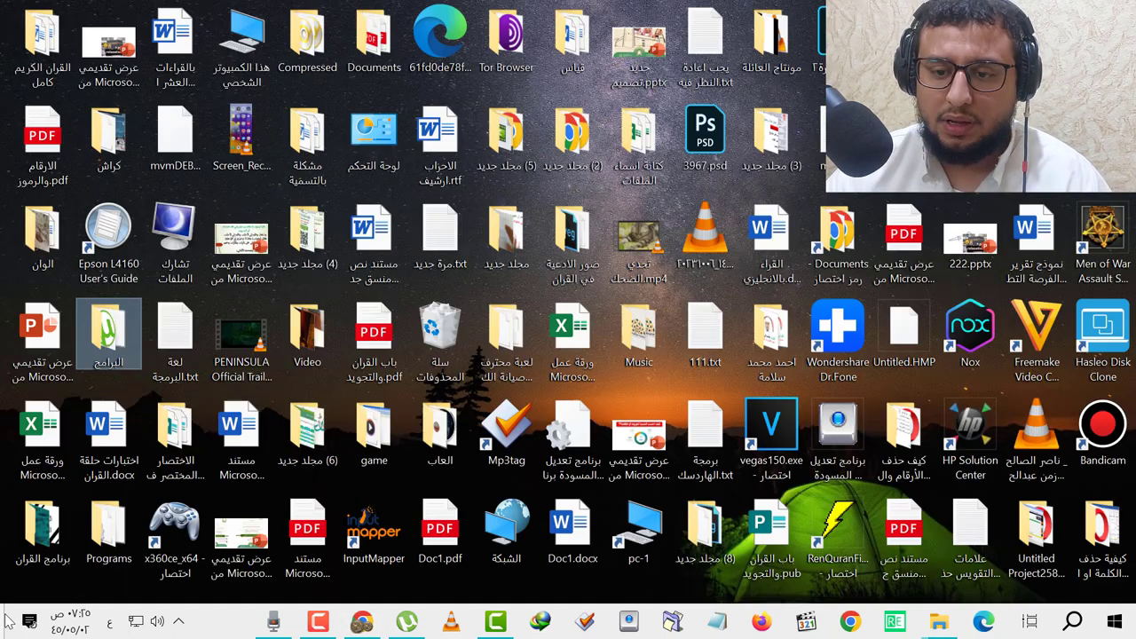
double_click(115, 344)
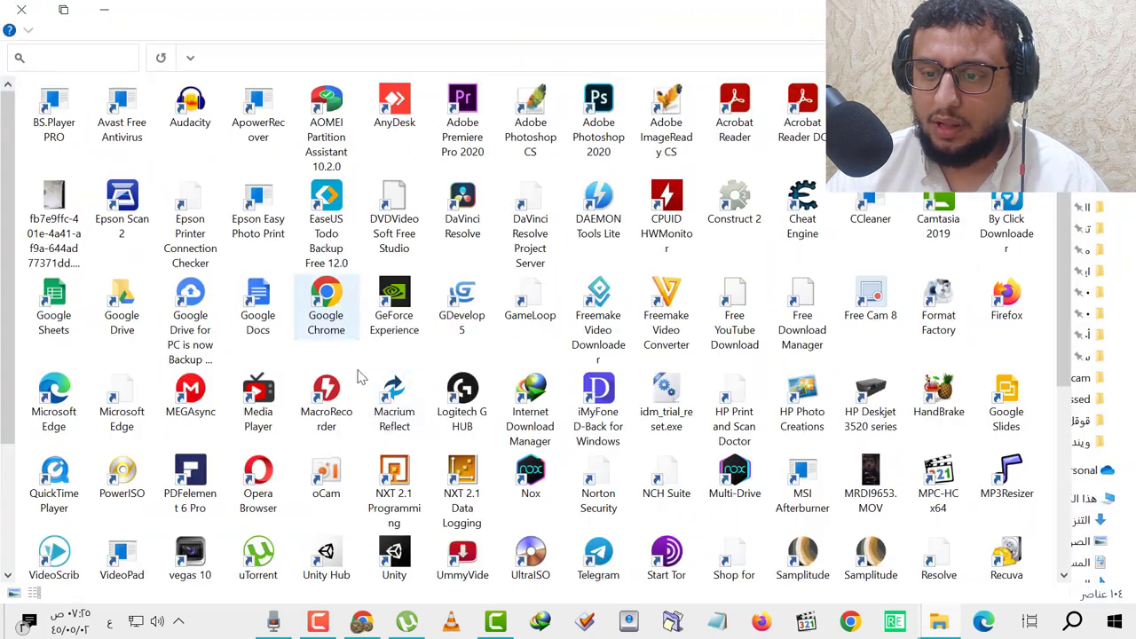
click(251, 16)
scroll(420, 462, down, 1)
click(328, 344)
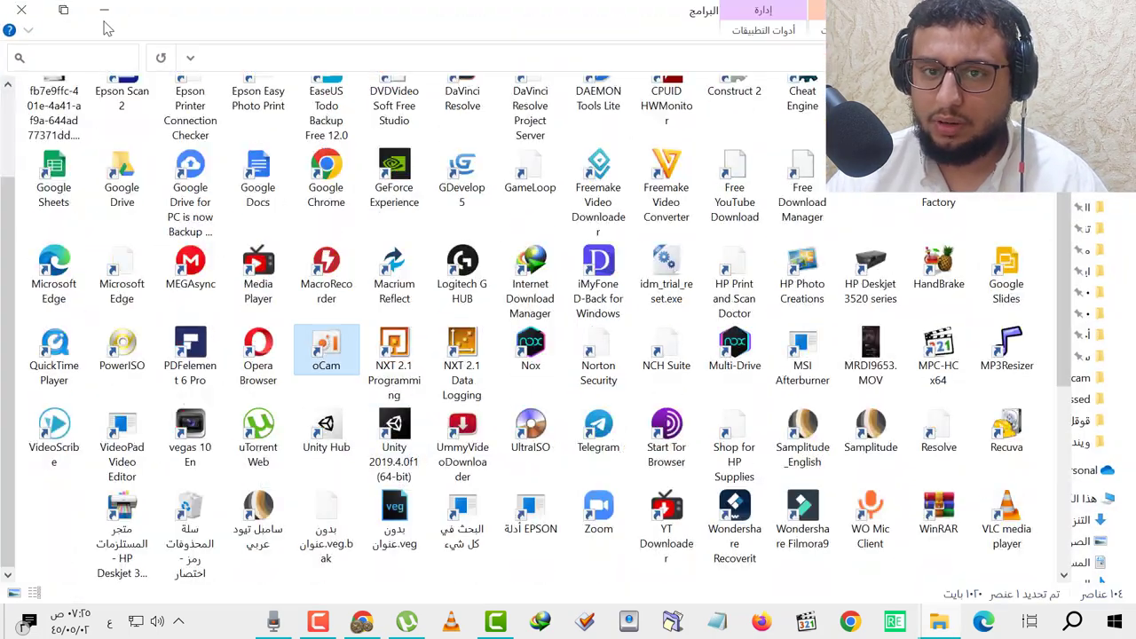
Step: Switch to the empty folder مجلد جديد and bring the oCam window in front of it
mouse_move(939, 622)
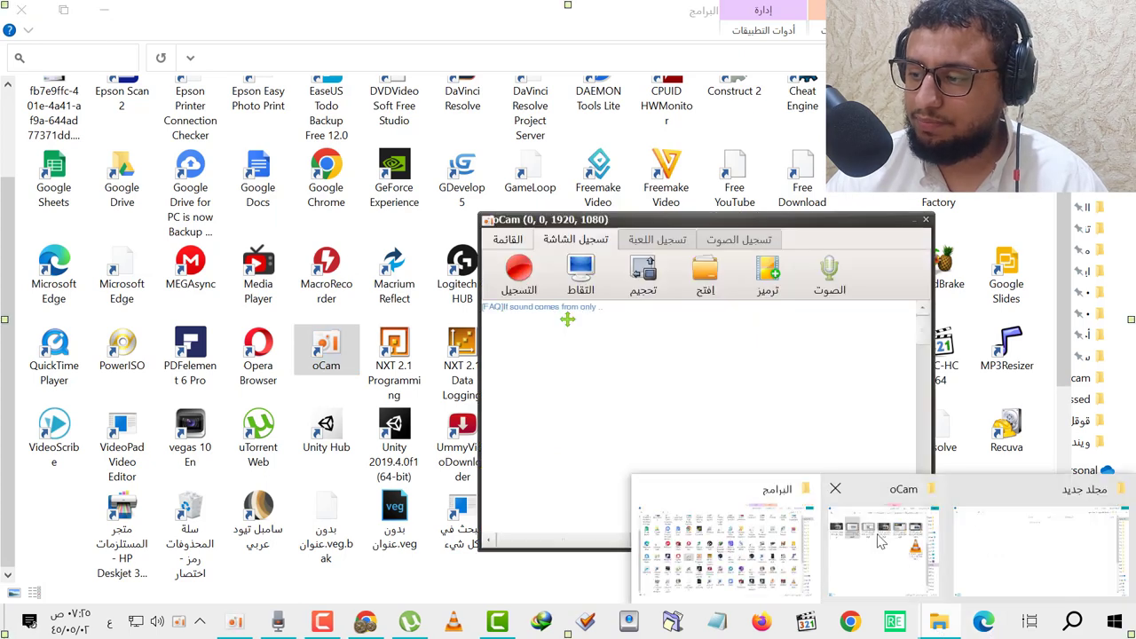
click(1019, 530)
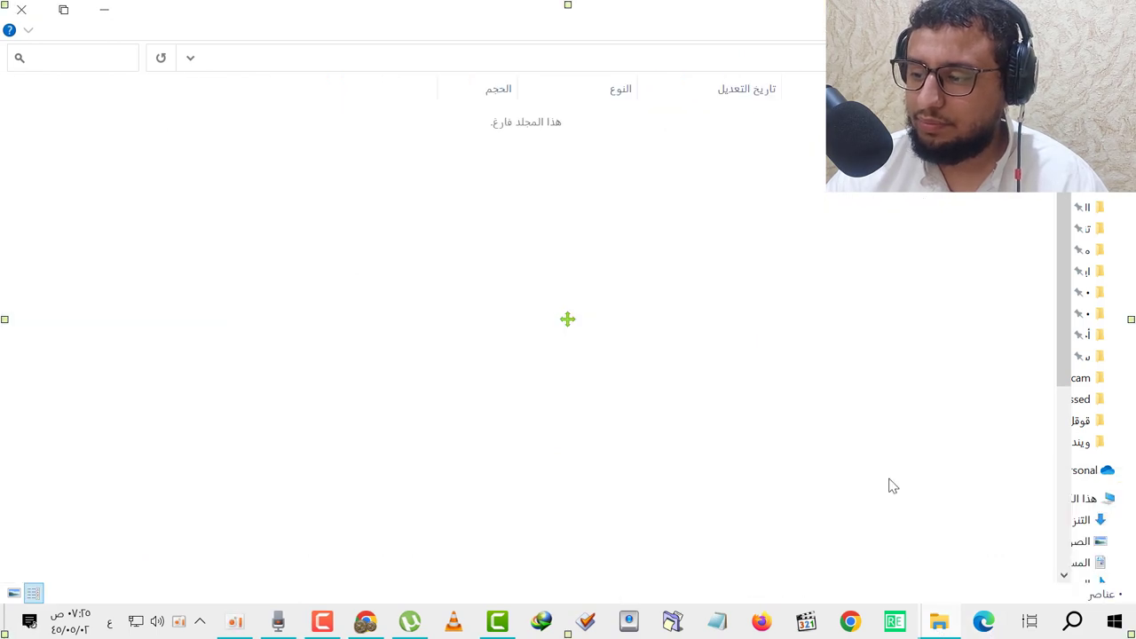
click(243, 626)
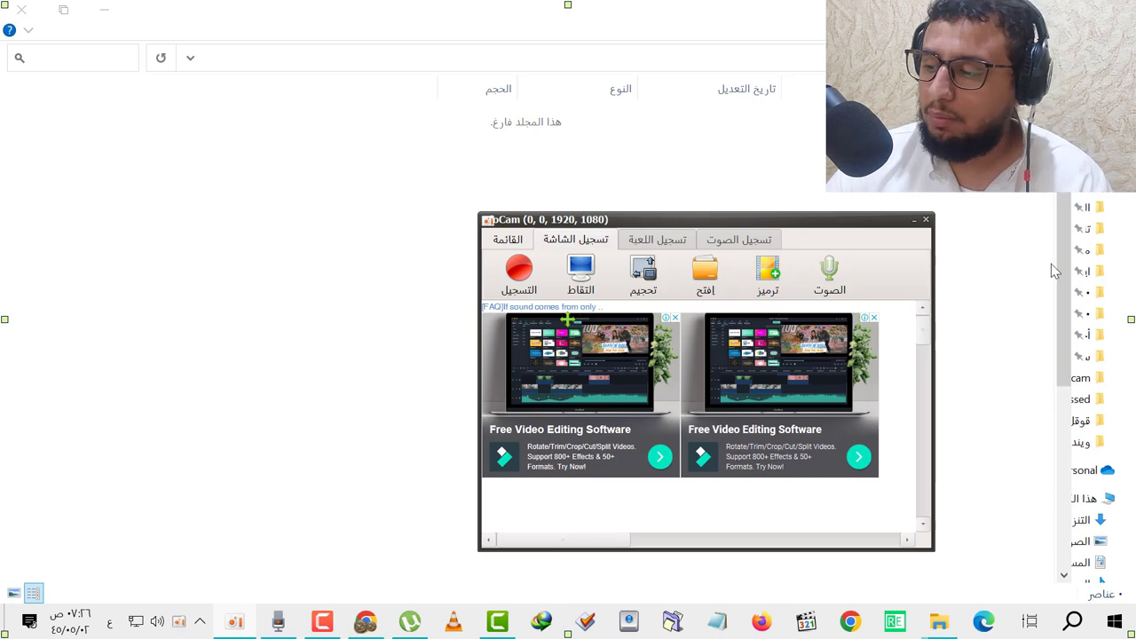
Step: Open the Sound settings dialog from the Hardware and Sound category of the Control Panel
click(1073, 620)
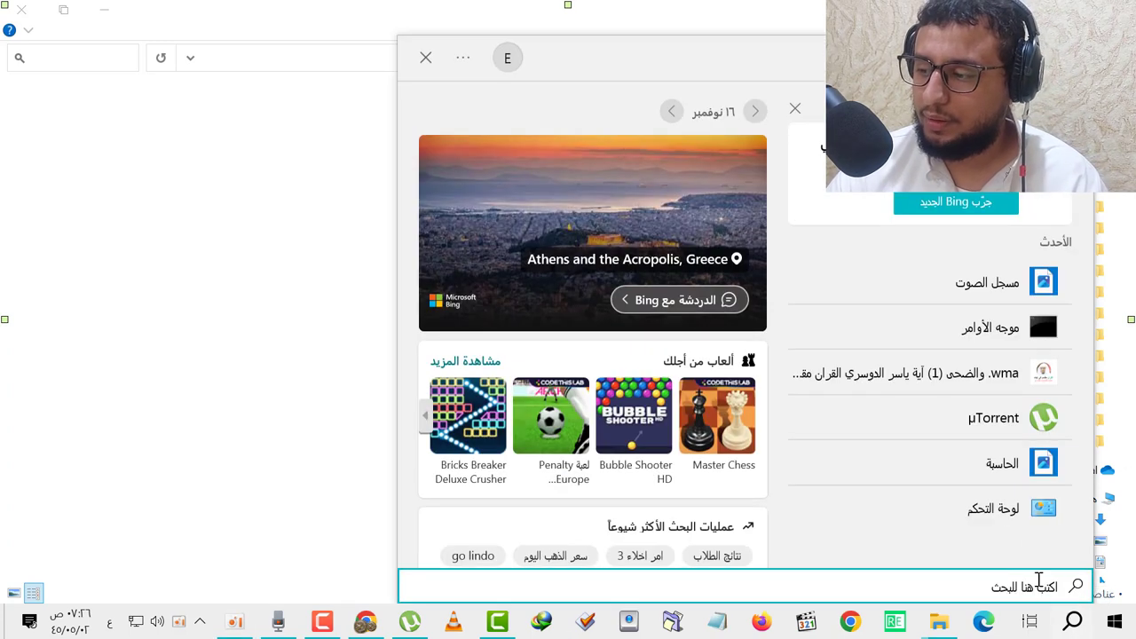
click(1017, 516)
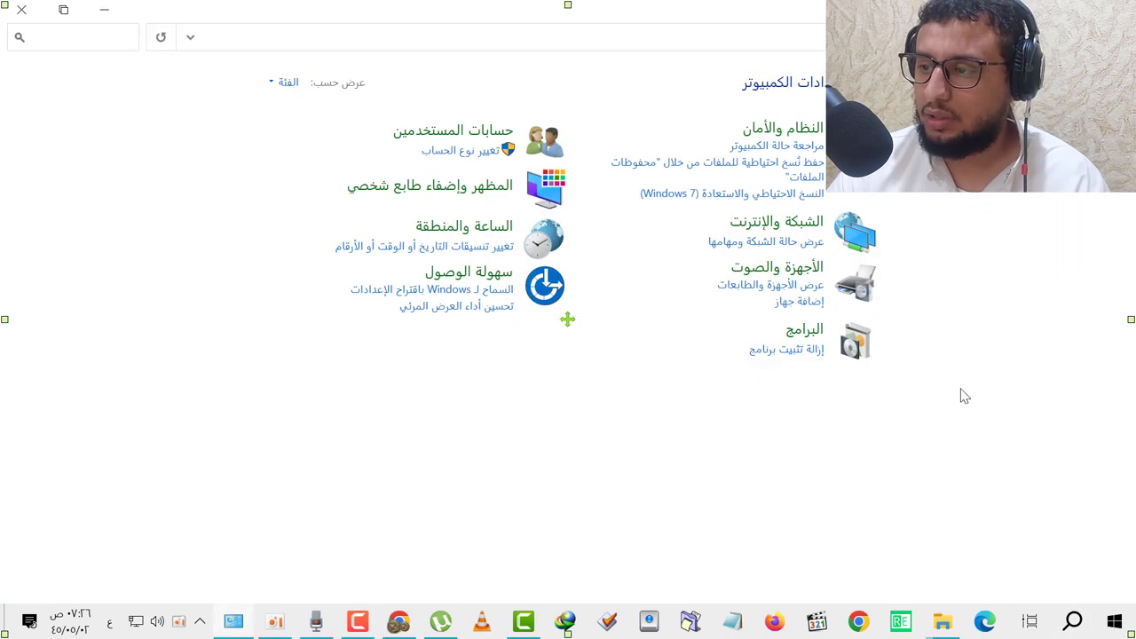
click(757, 279)
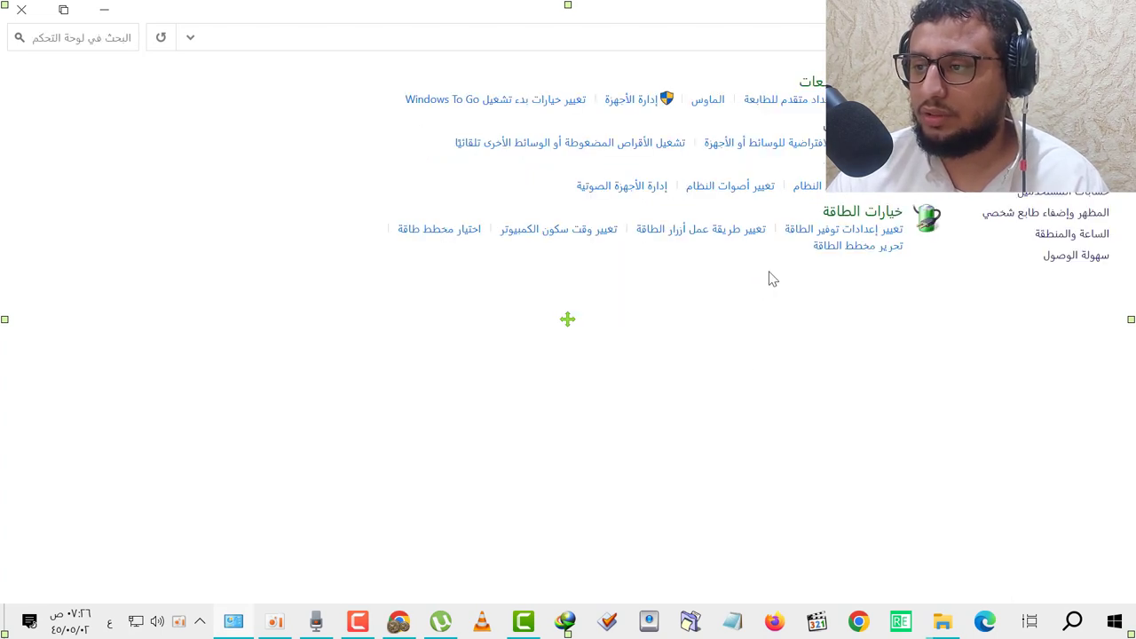
click(888, 169)
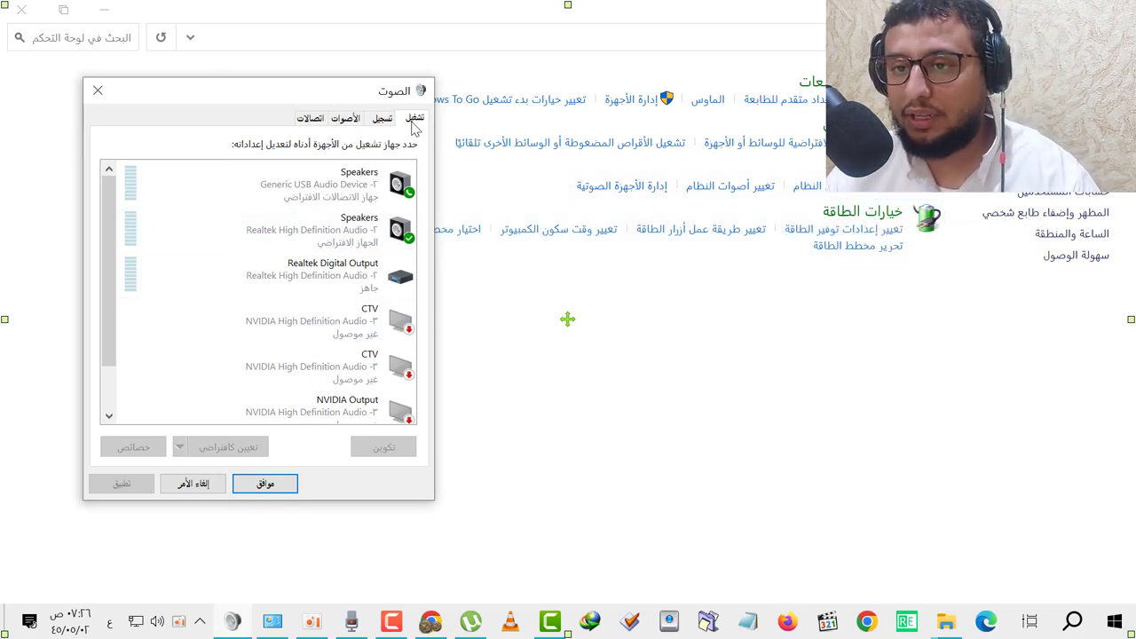
Step: Among the recording devices, enable listening to the Generic USB Audio Device microphone through the default playback device and apply it
click(384, 124)
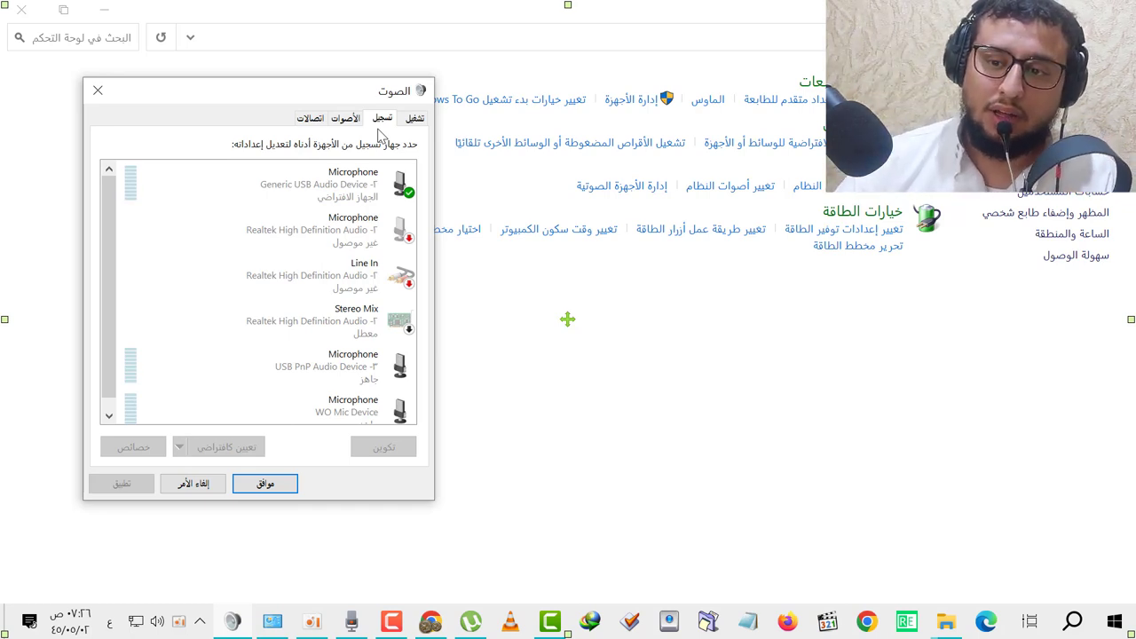
click(356, 162)
double_click(352, 193)
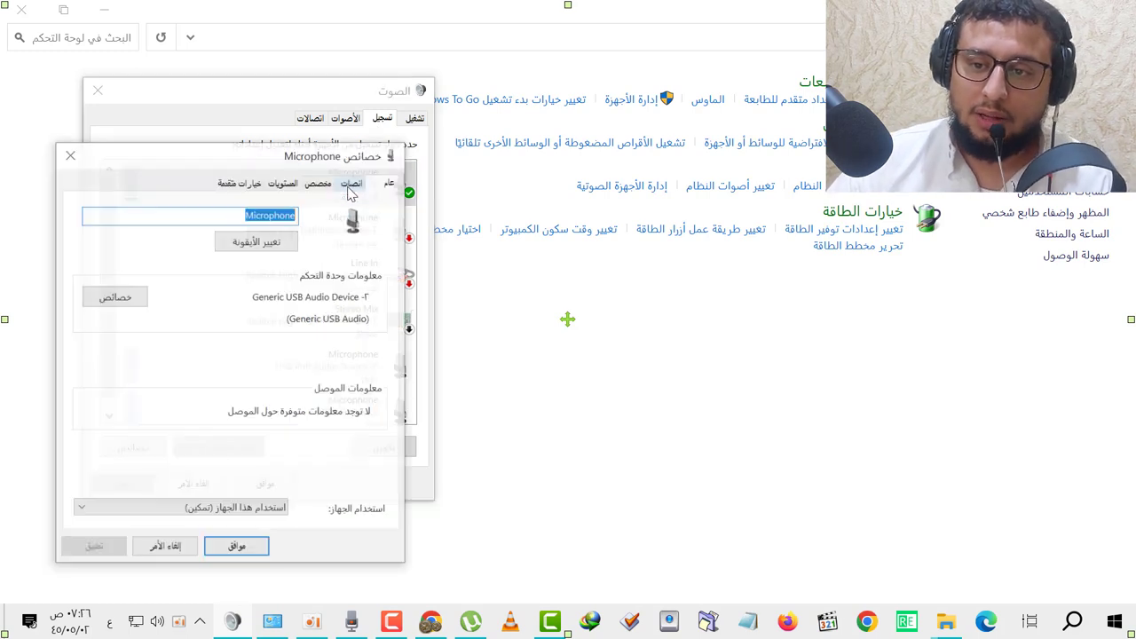
click(71, 155)
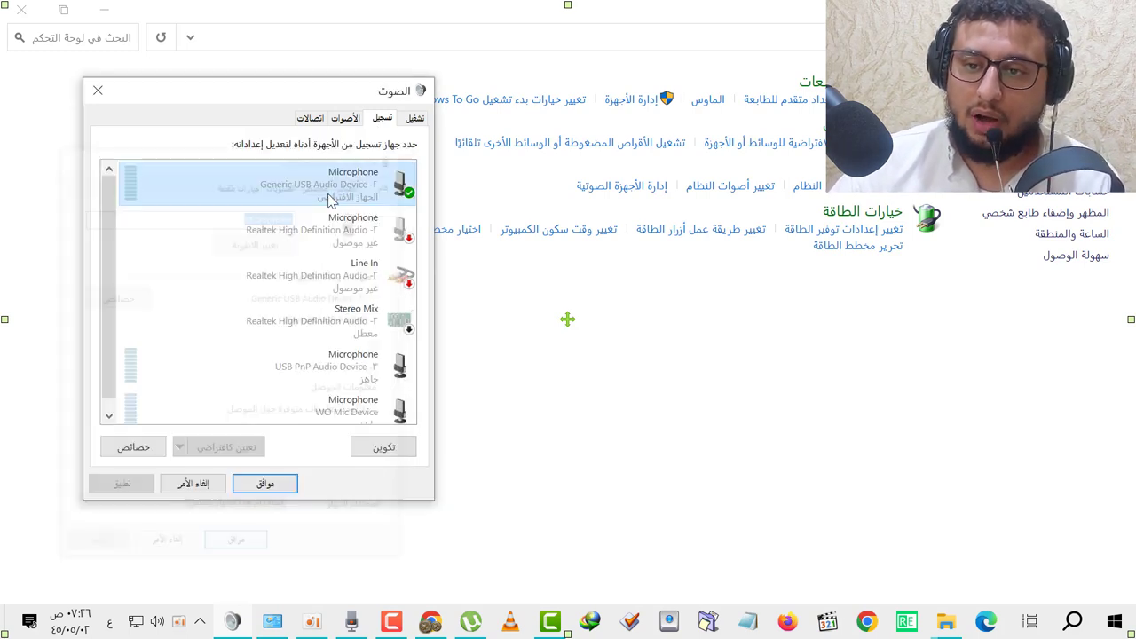
right_click(330, 199)
double_click(338, 192)
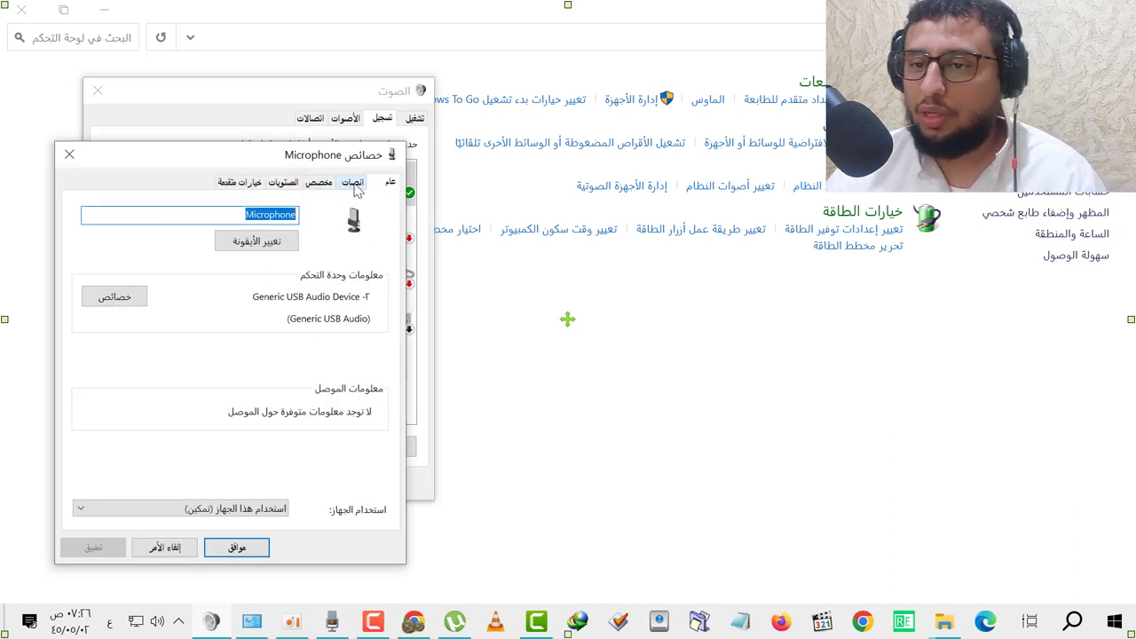
click(353, 183)
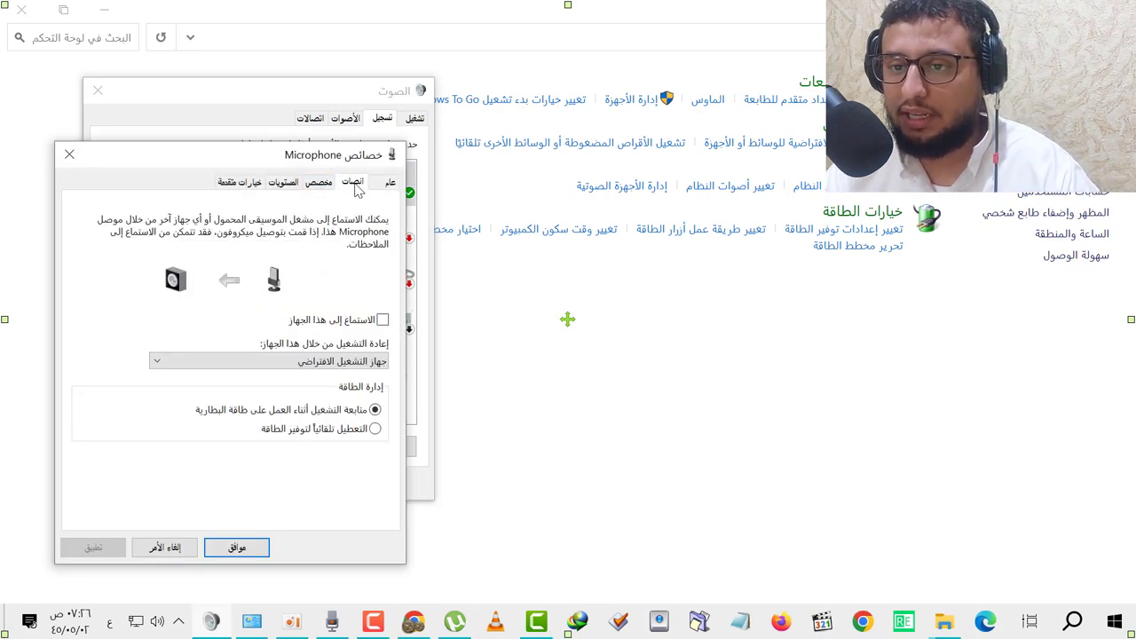
click(382, 320)
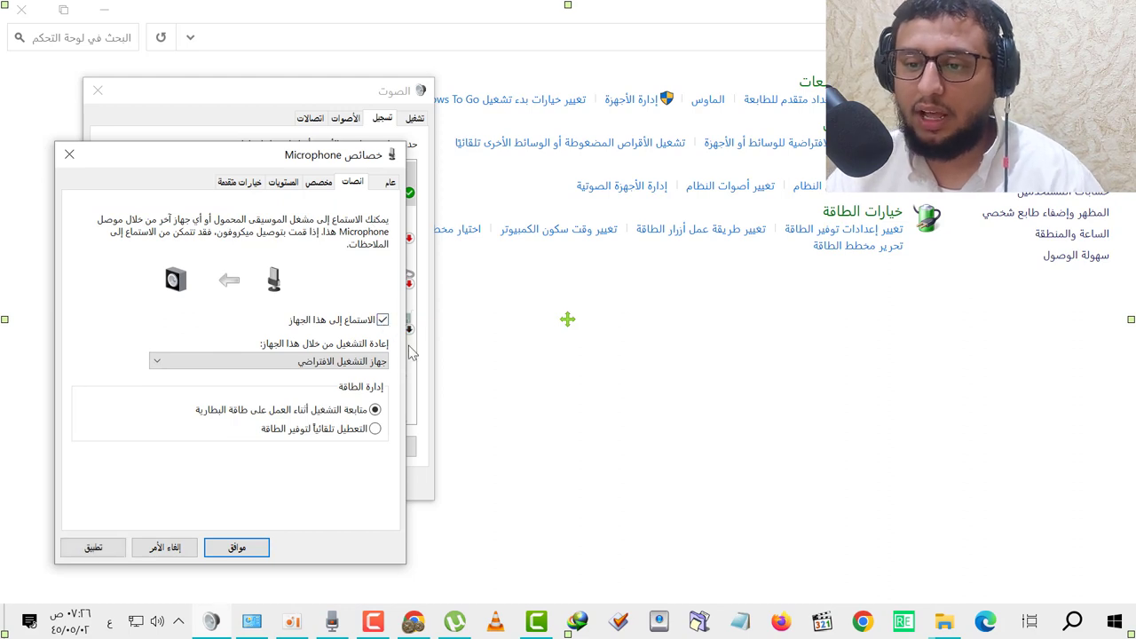
click(95, 548)
click(234, 548)
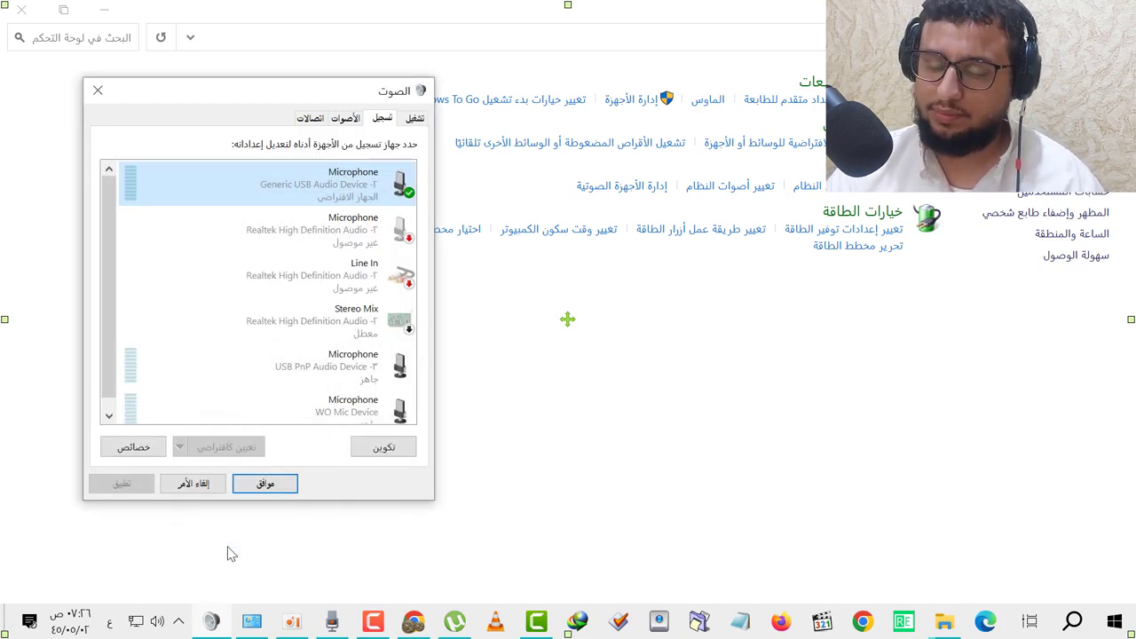
Step: Enable listening to the USB PnP Audio Device microphone through the default playback device and apply the change
click(293, 377)
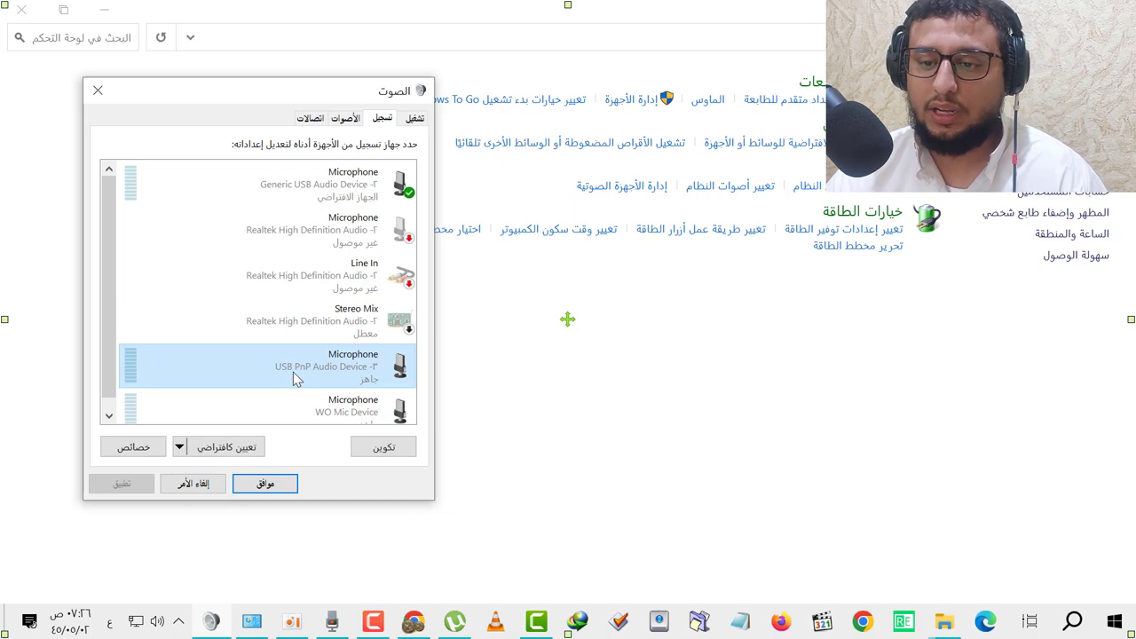
double_click(298, 379)
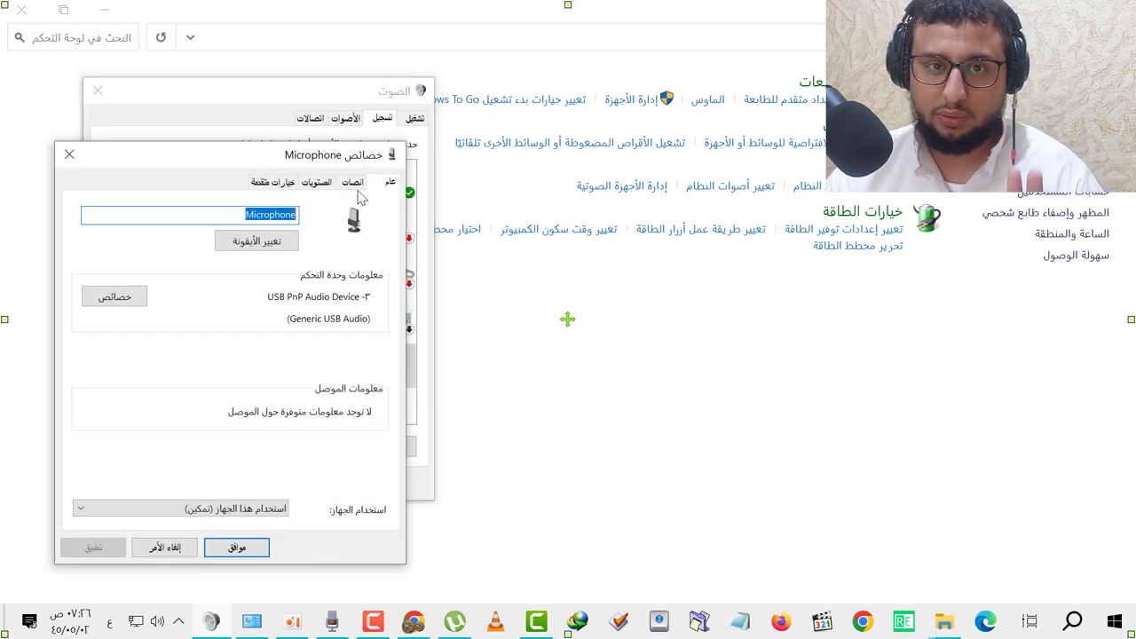
click(354, 186)
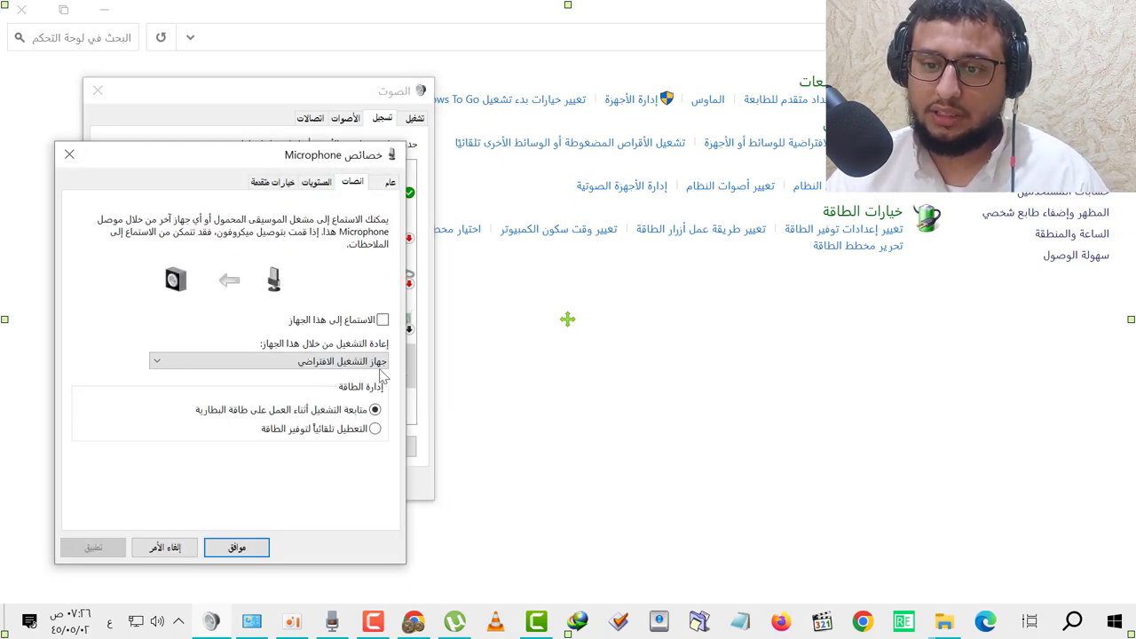
click(381, 321)
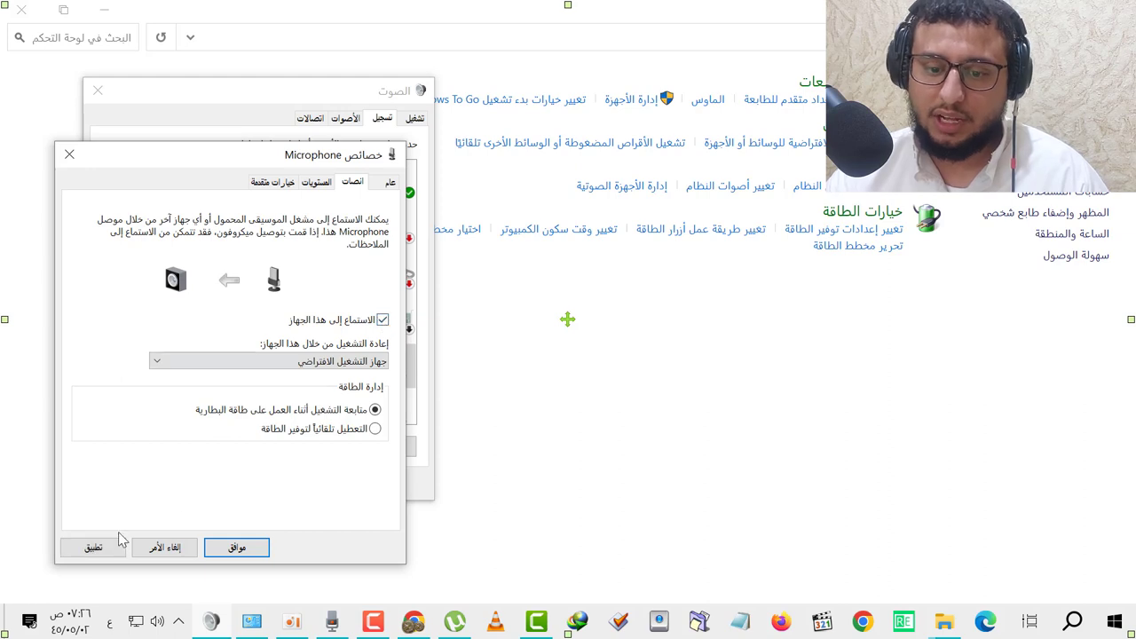
click(93, 547)
click(249, 547)
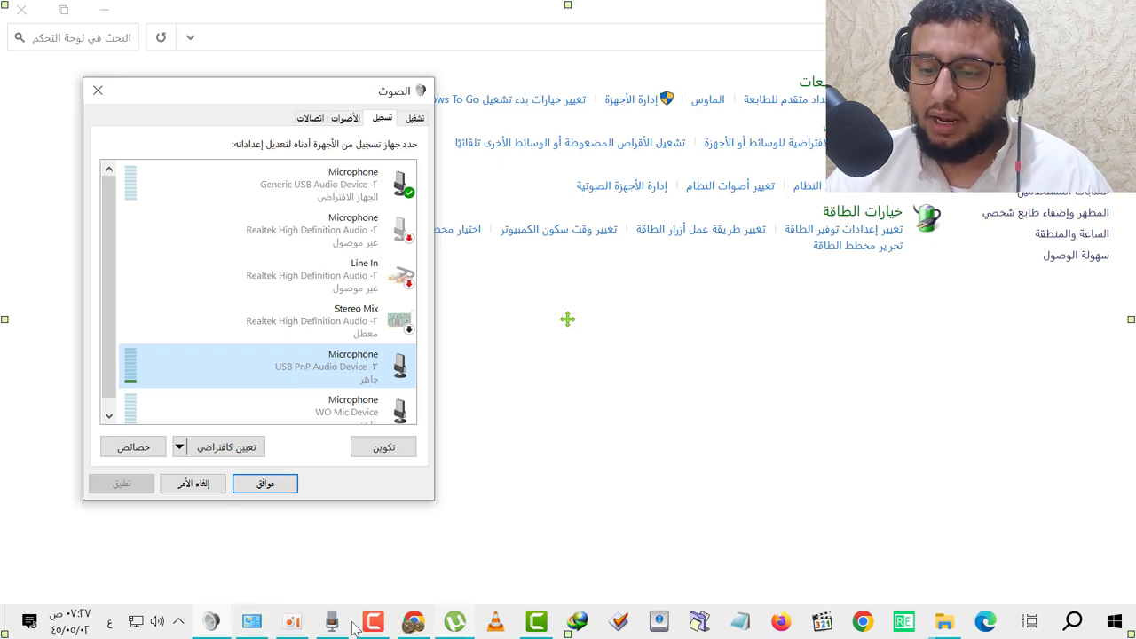
Step: Switch to oCam and make a brief test screen recording
click(293, 621)
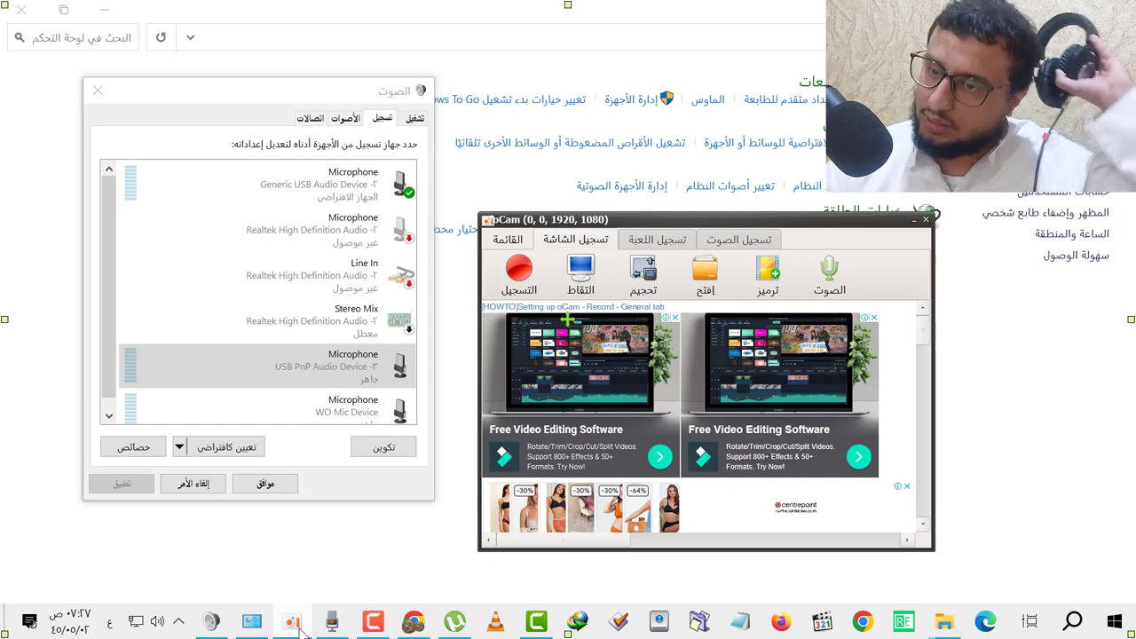
click(536, 287)
click(533, 286)
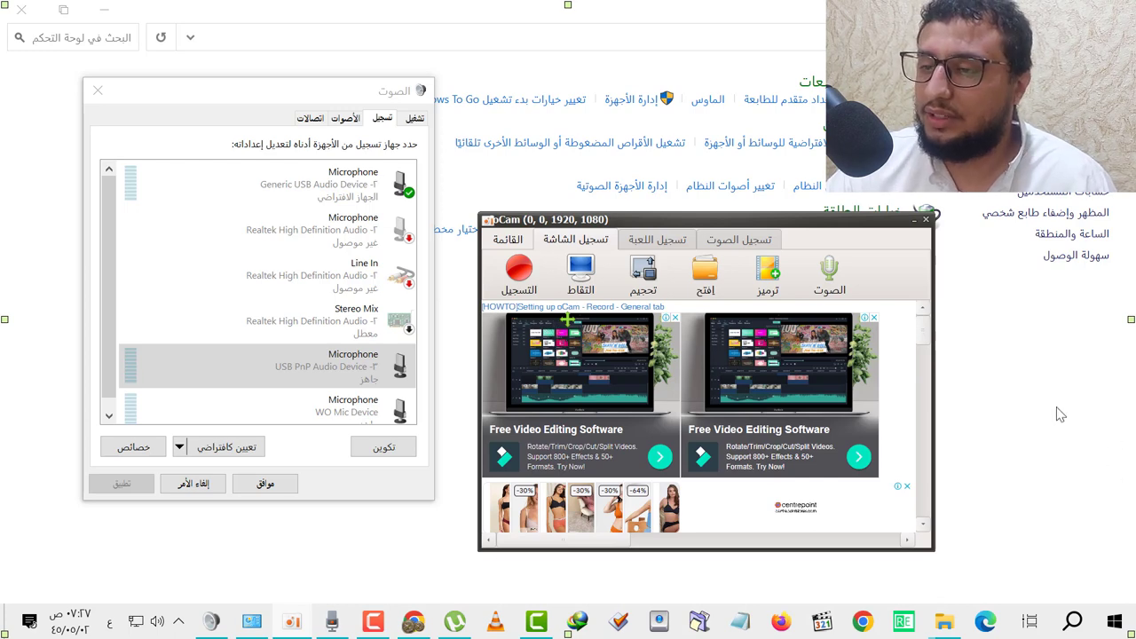
Step: Record the screen for about 27 seconds with system audio (نظام تسجيل صوتي) enabled and no microphone selected
click(833, 286)
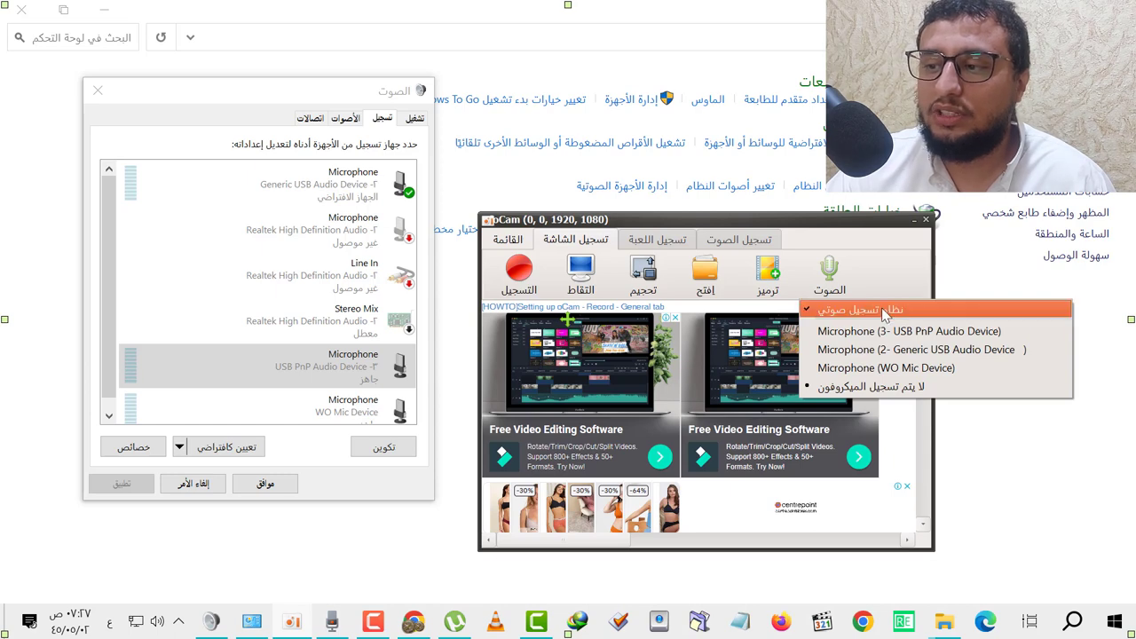
click(853, 313)
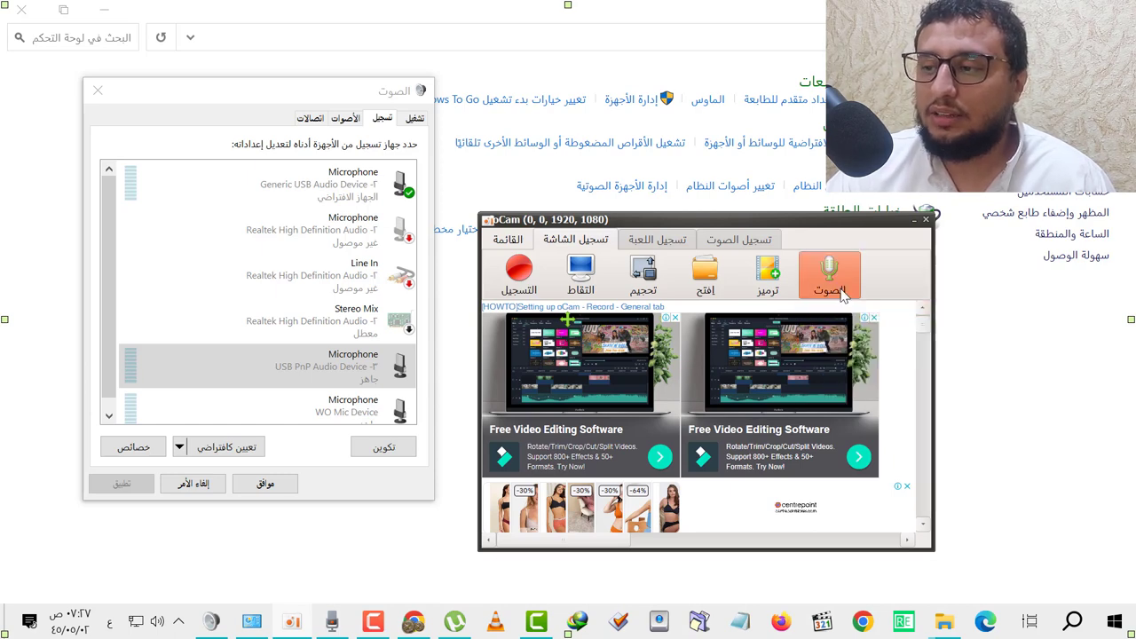
click(843, 291)
click(849, 307)
click(843, 286)
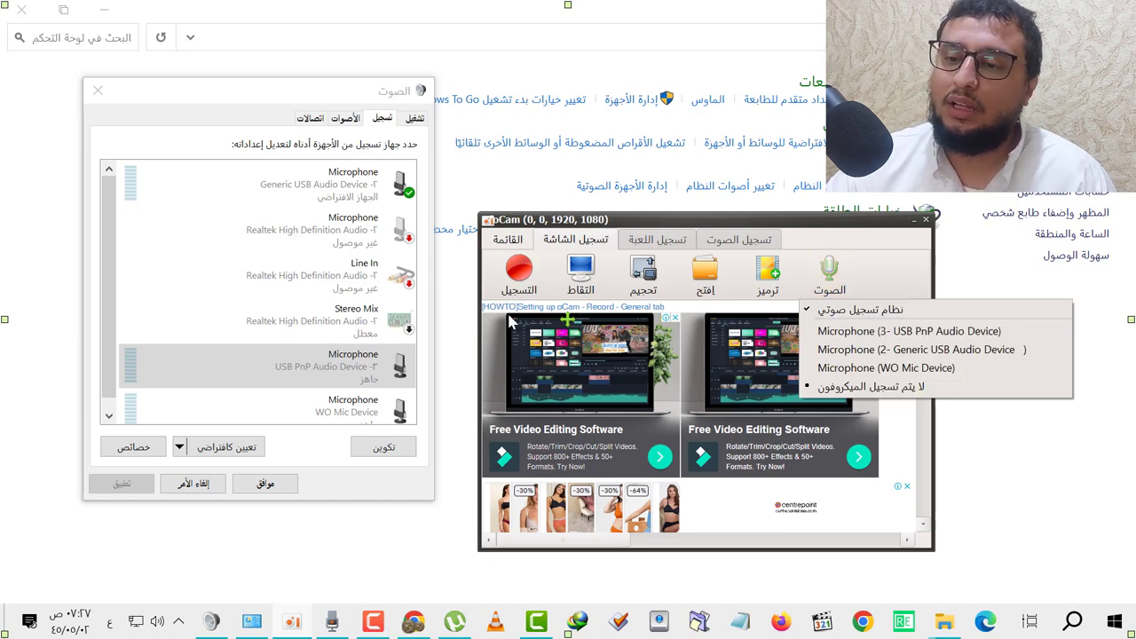
click(520, 278)
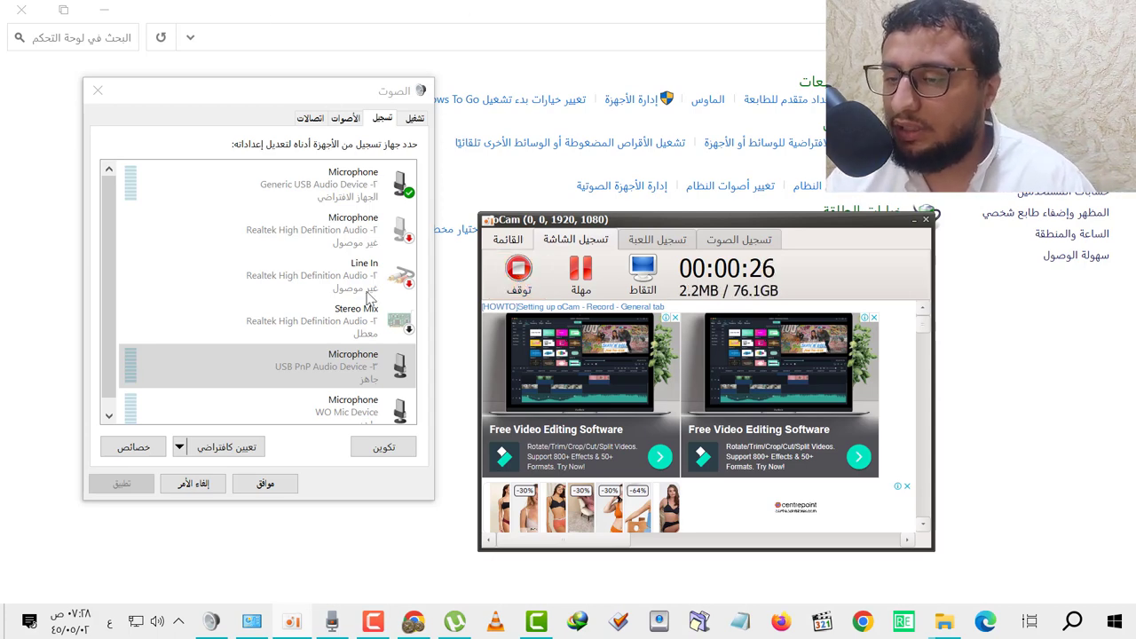
click(522, 277)
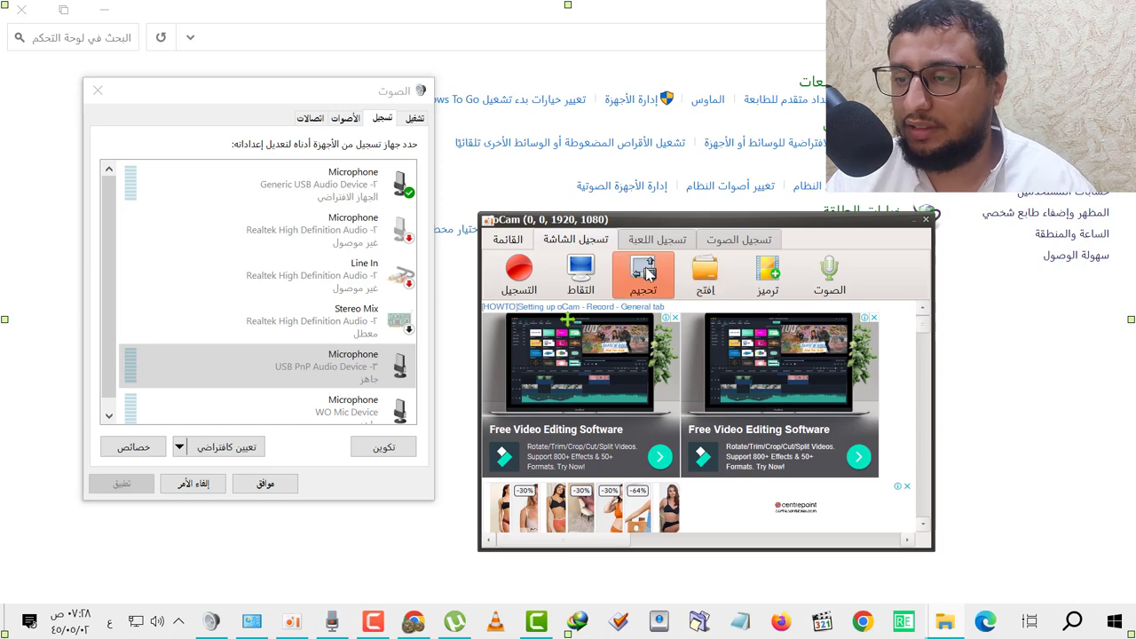
Step: Play the newest screen recording from the oCam recordings folder in VLC and close the player
click(699, 291)
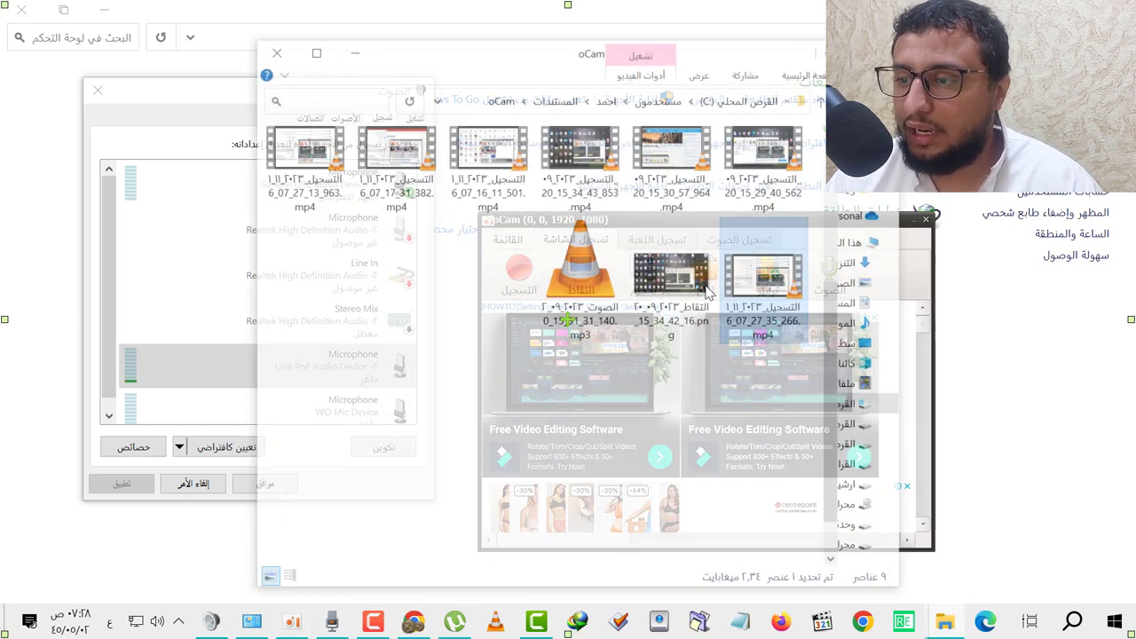
double_click(744, 253)
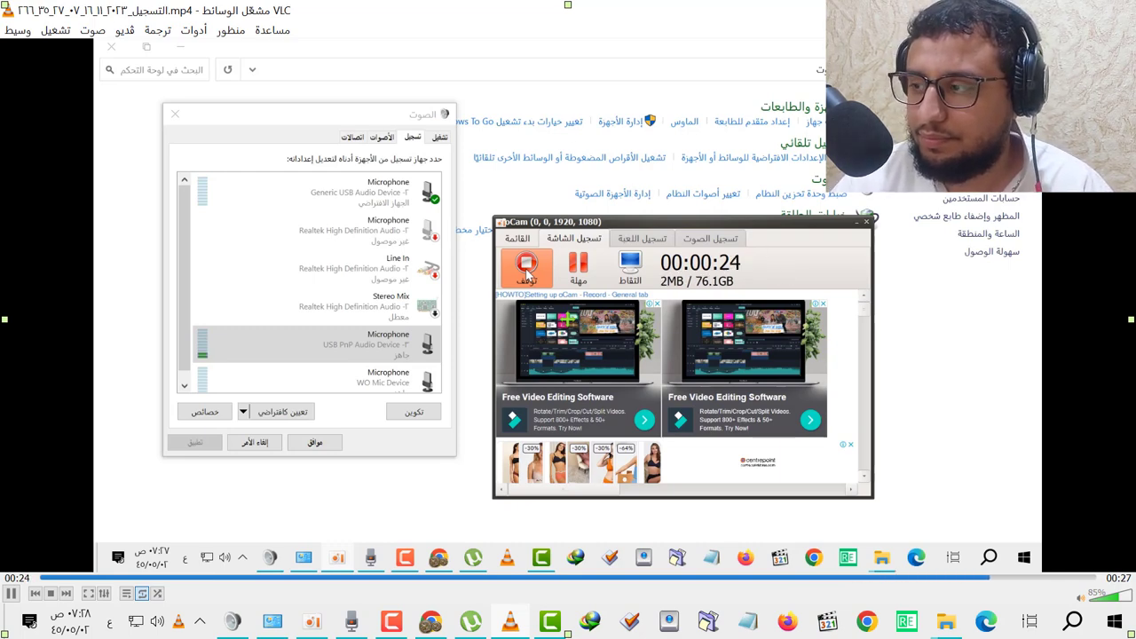
key(alt+F4)
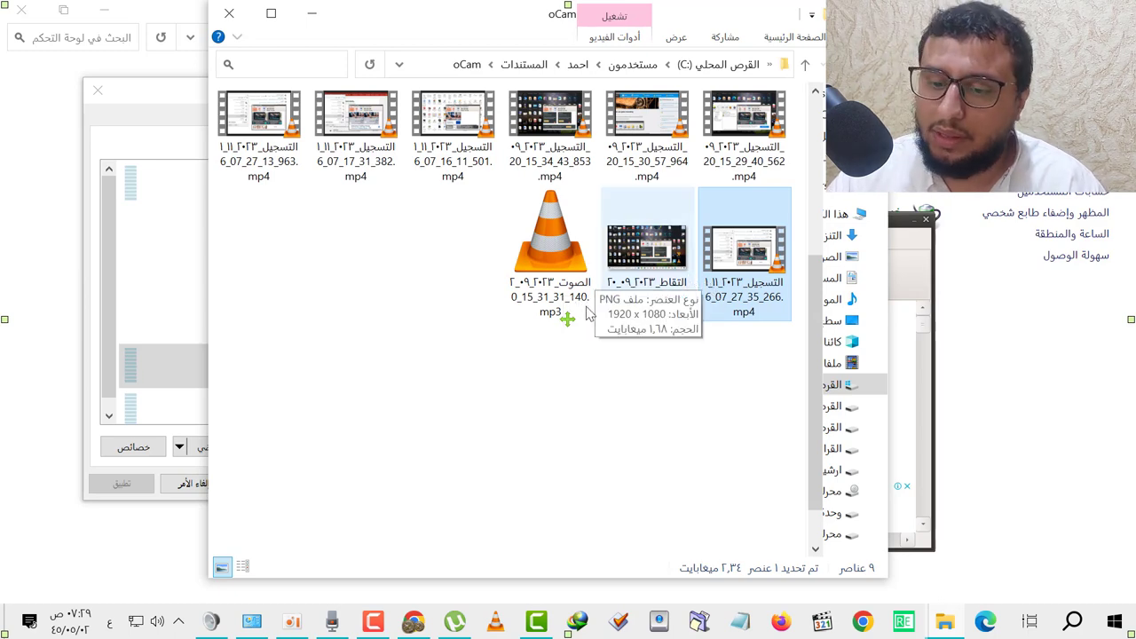
Step: In oCam's audio recording mode, record a sound clip of about 11 seconds with system audio enabled and no microphone selected
click(292, 621)
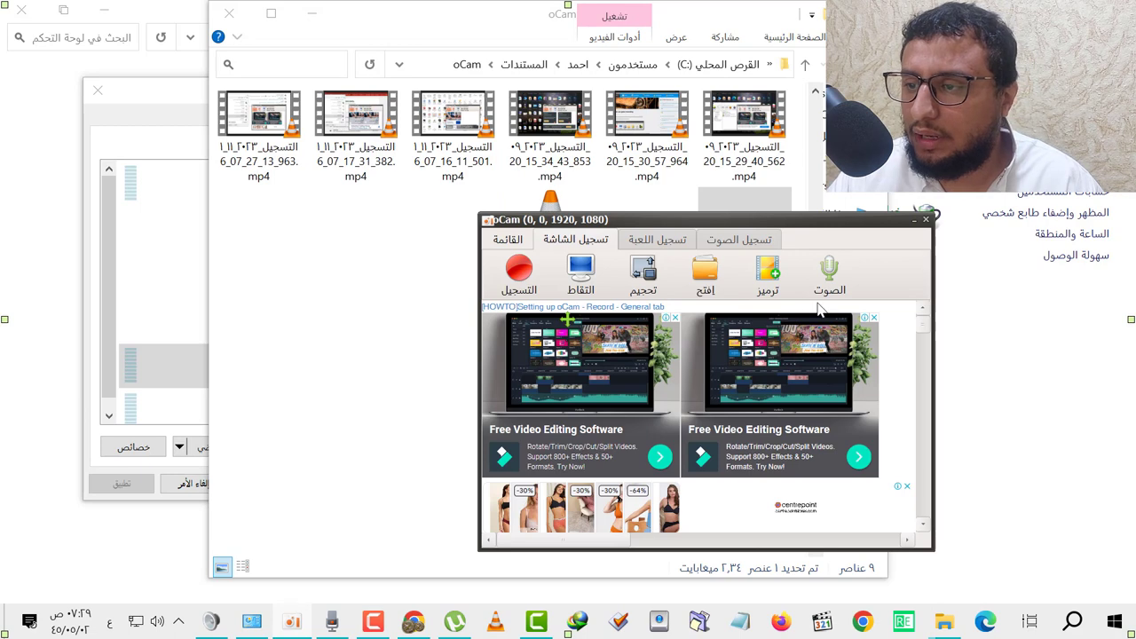
click(738, 240)
click(706, 275)
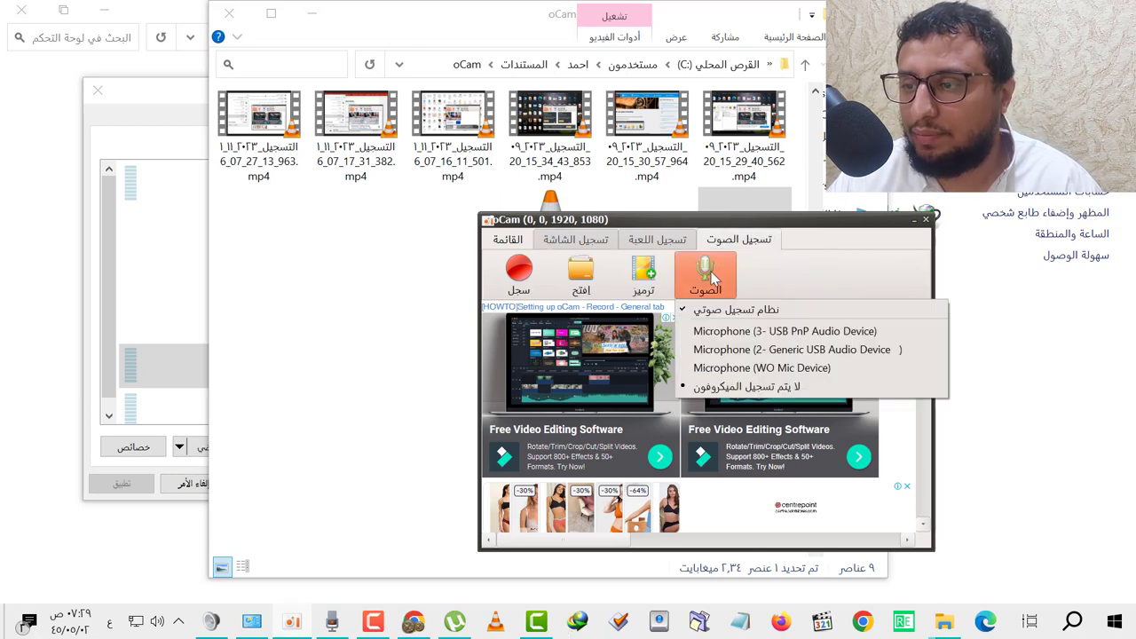
click(784, 262)
click(586, 241)
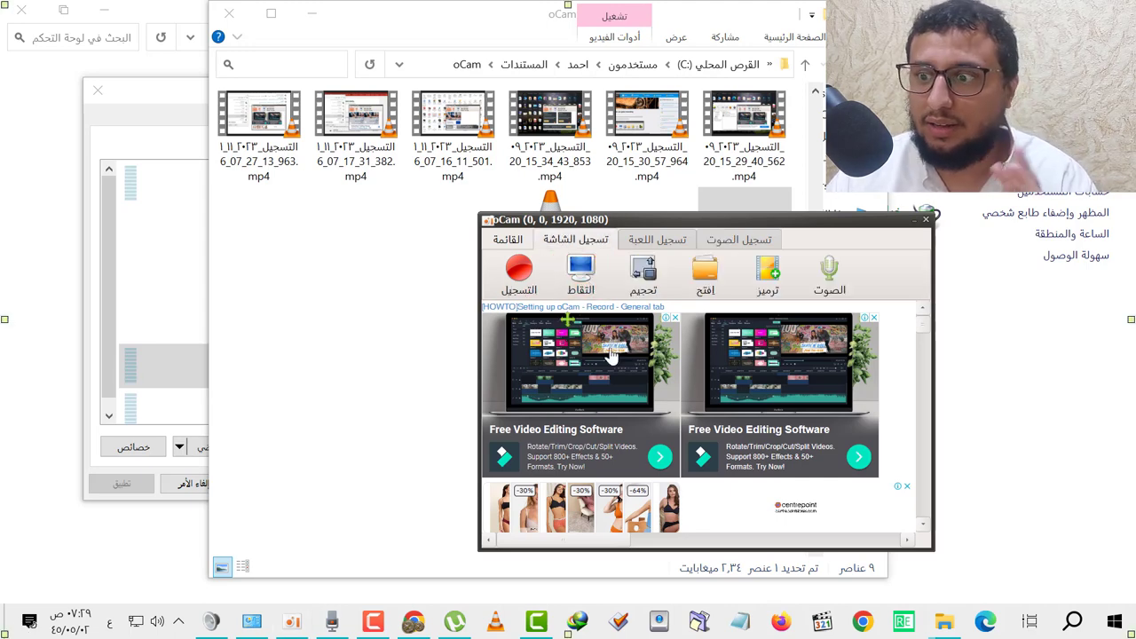
click(736, 241)
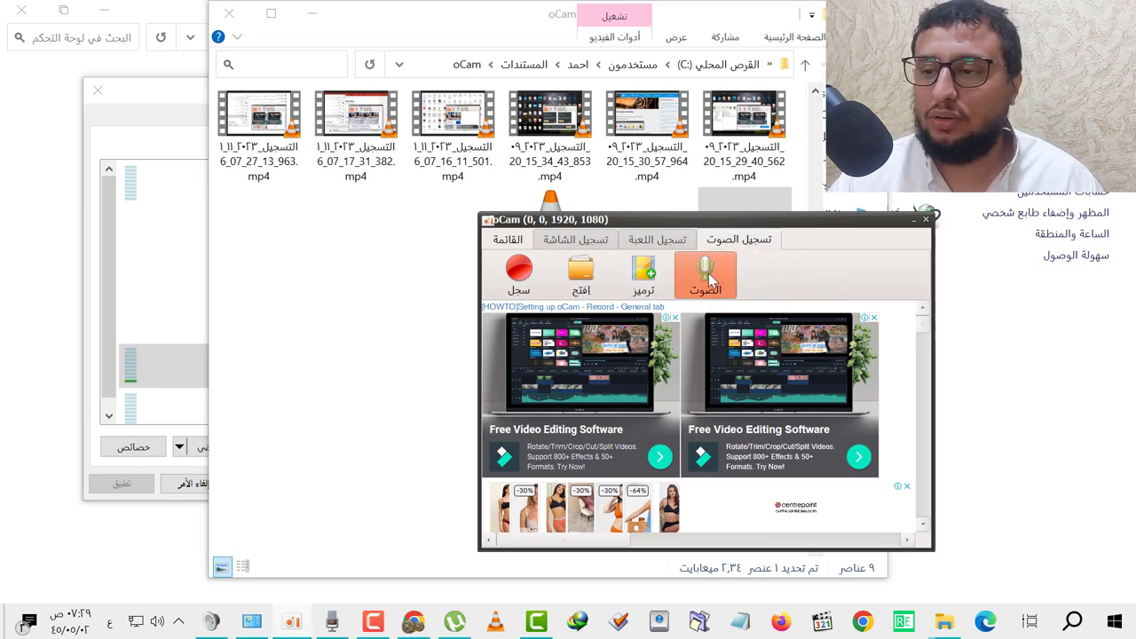
click(722, 291)
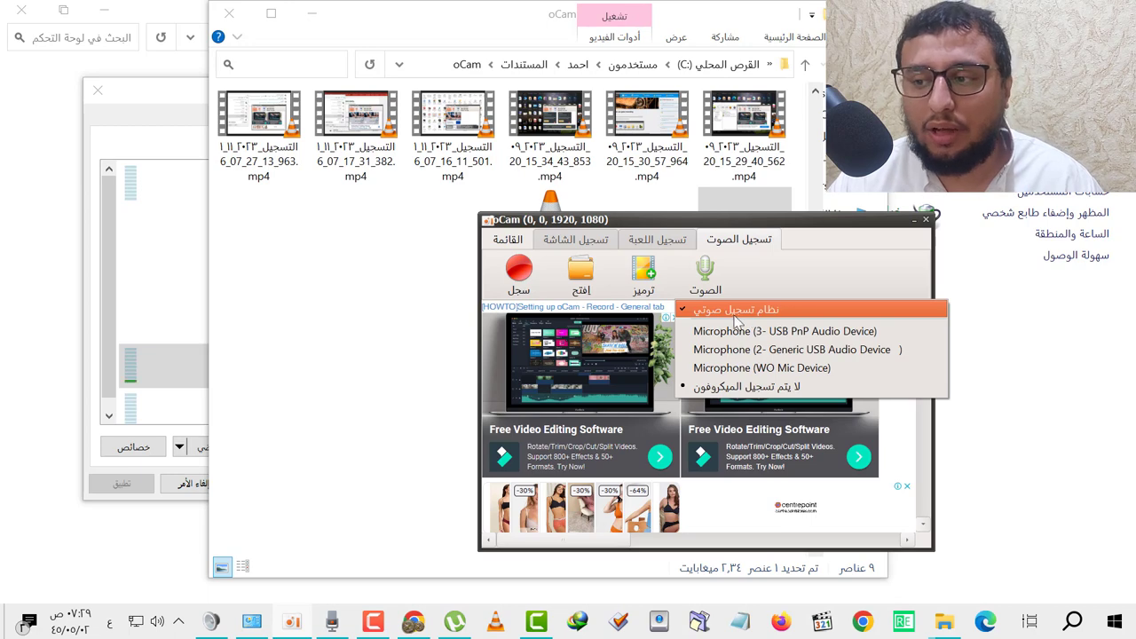
click(519, 275)
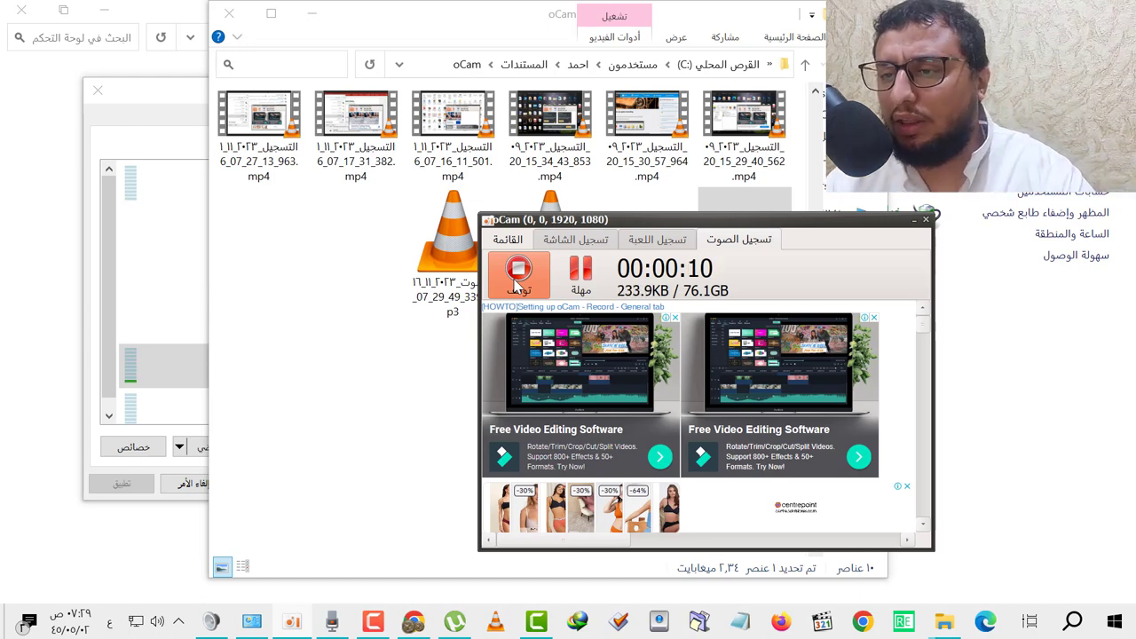
click(518, 277)
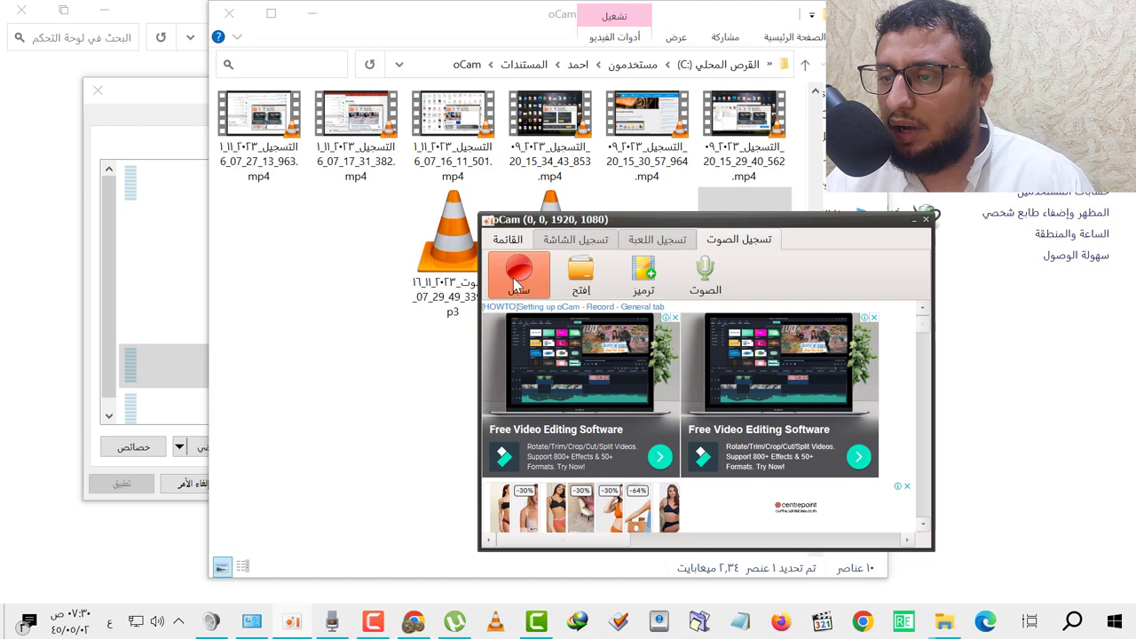
Step: Open the oCam recordings folder and play the newest MP3 audio recording in VLC
click(572, 284)
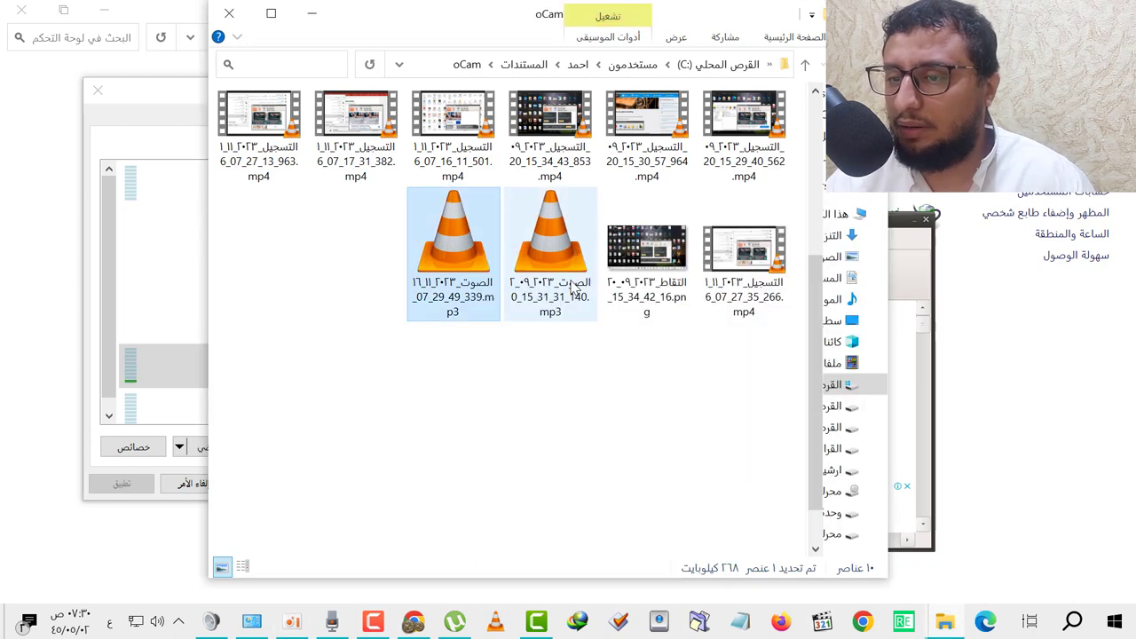
double_click(453, 232)
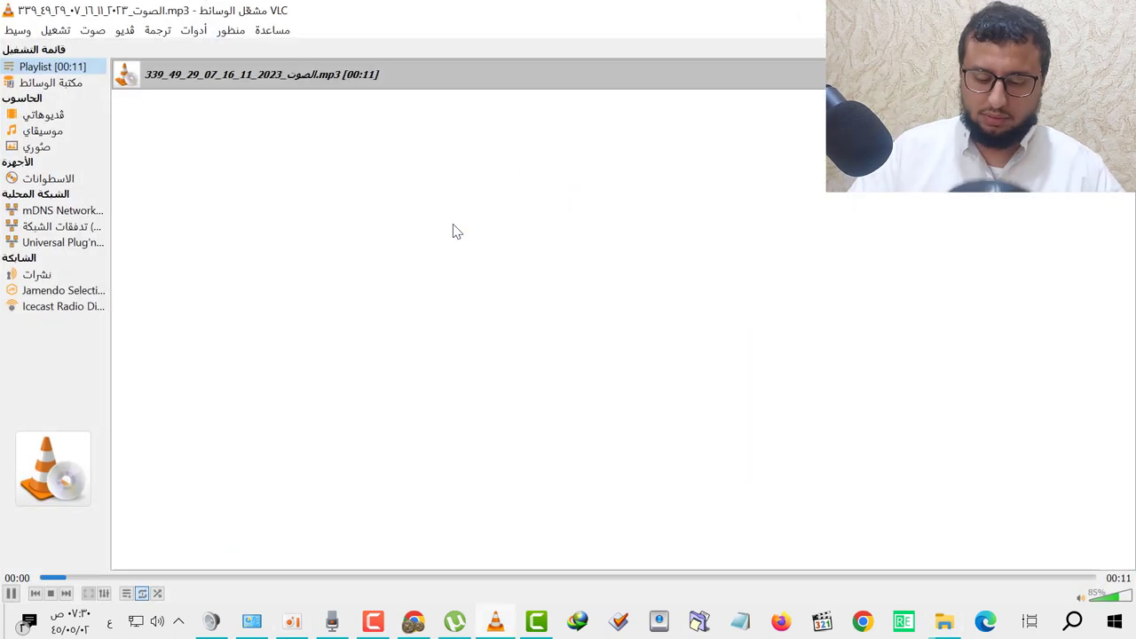